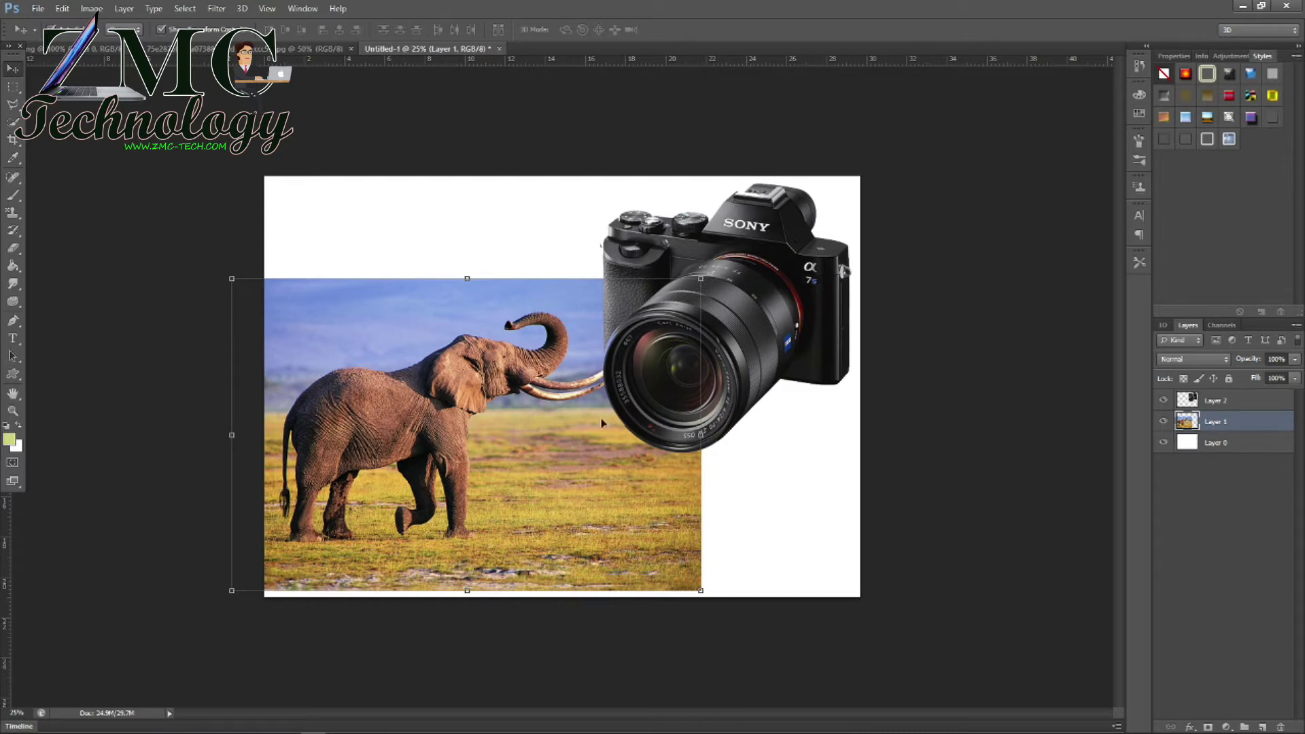
# Shift the camera image and the elephant photo slightly down and to the left on the canvas
pyautogui.moveTo(769, 330)
pyautogui.mouseDown()
pyautogui.moveTo(701, 379)
pyautogui.moveTo(766, 334)
pyautogui.mouseUp()
pyautogui.moveTo(516, 404); pyautogui.dragTo(505, 410)
pyautogui.click(581, 401)
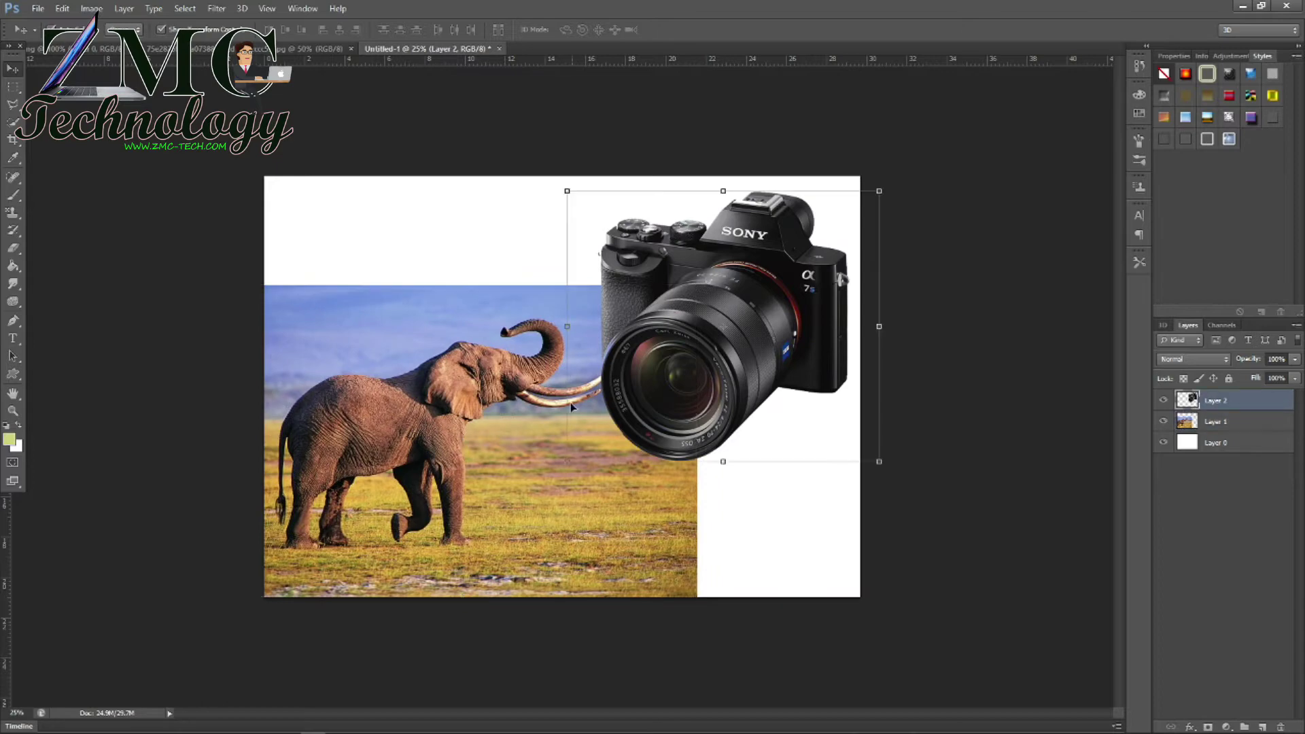
# Group the camera, elephant and white background layers together
pyautogui.click(1233, 421)
pyautogui.click(1235, 440)
pyautogui.click(1236, 404)
pyautogui.keyDown('shift'); pyautogui.click(1236, 447); pyautogui.keyUp('shift')
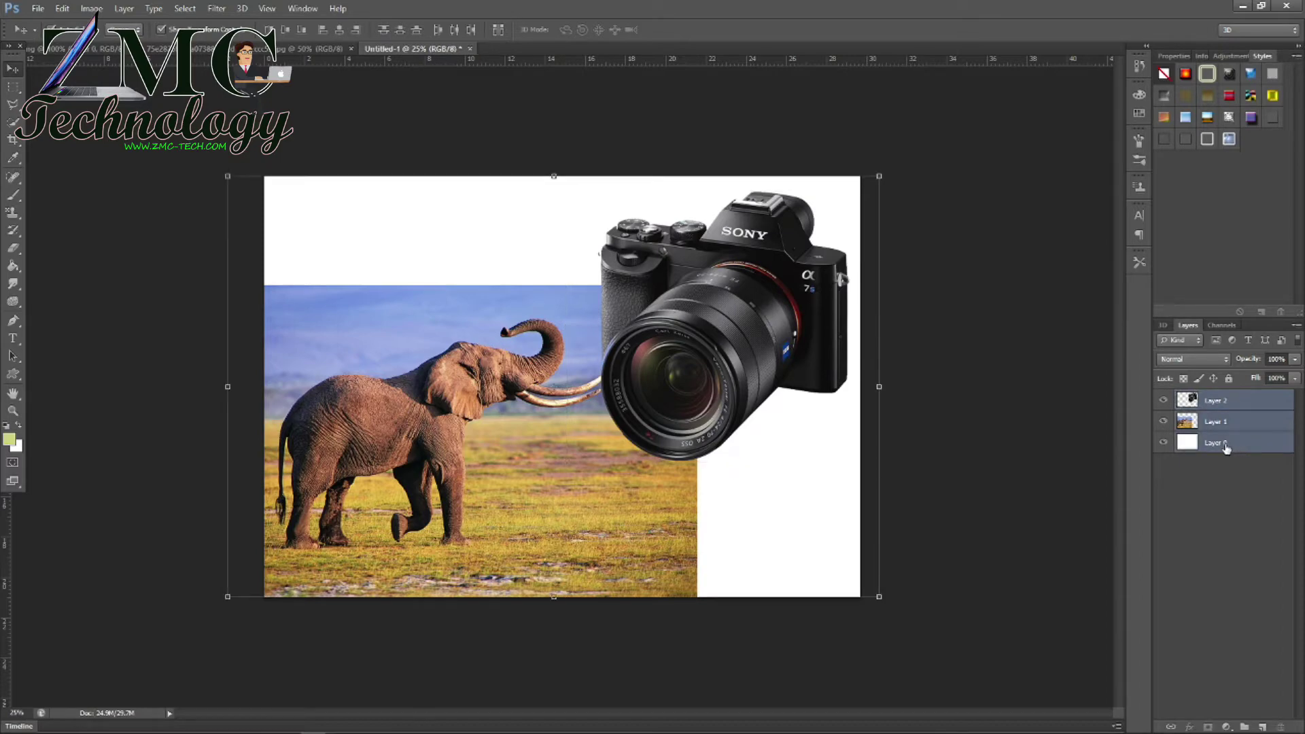
pyautogui.hotkey('ctrl', 'g')
# Save a JPEG copy of the composition as aaa.jpg on drive D with quality 12, and return to the Move tool
pyautogui.hotkey('ctrl', 's')
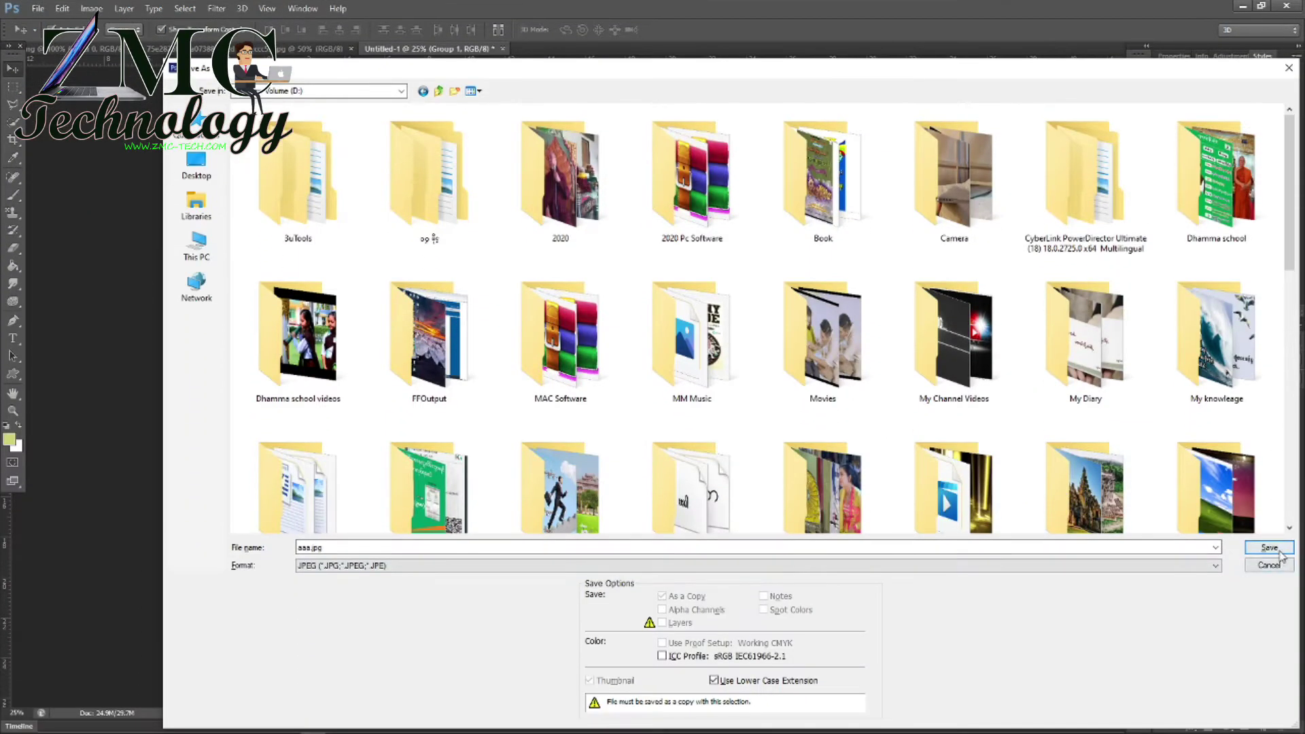
pyautogui.click(1269, 548)
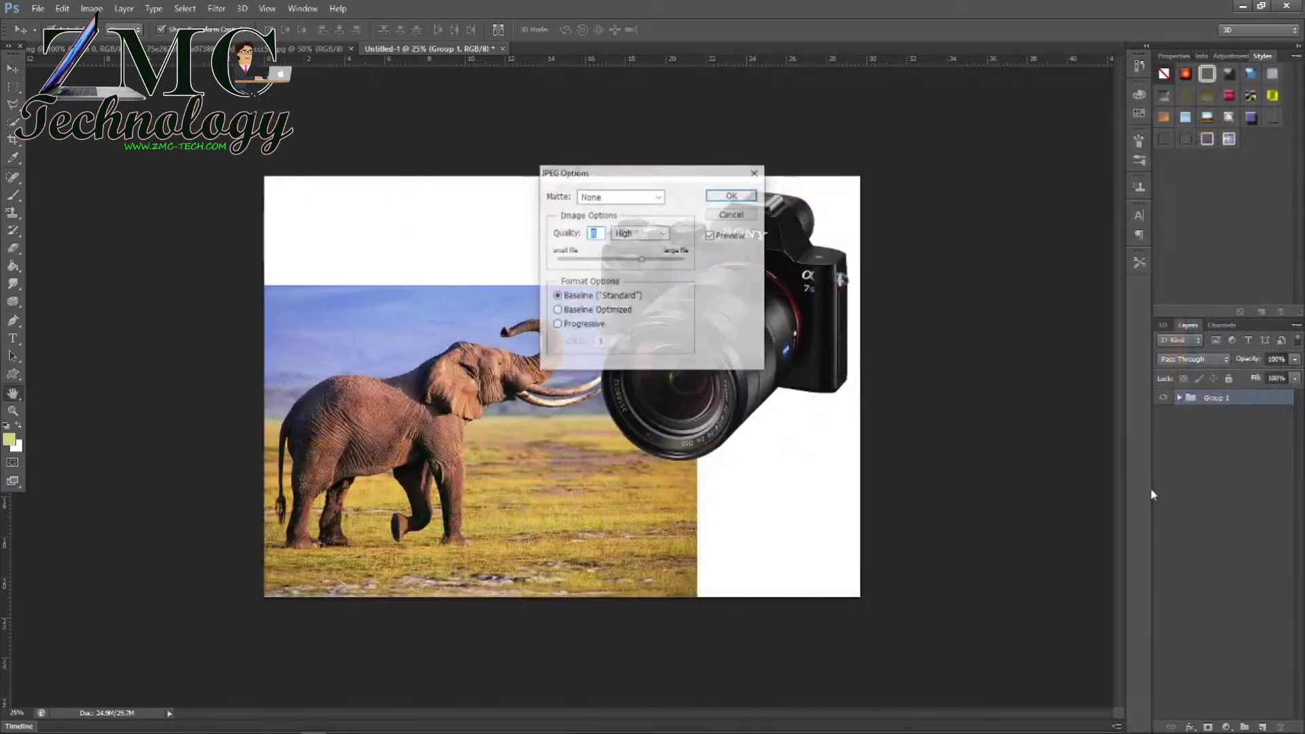
pyautogui.write('12')
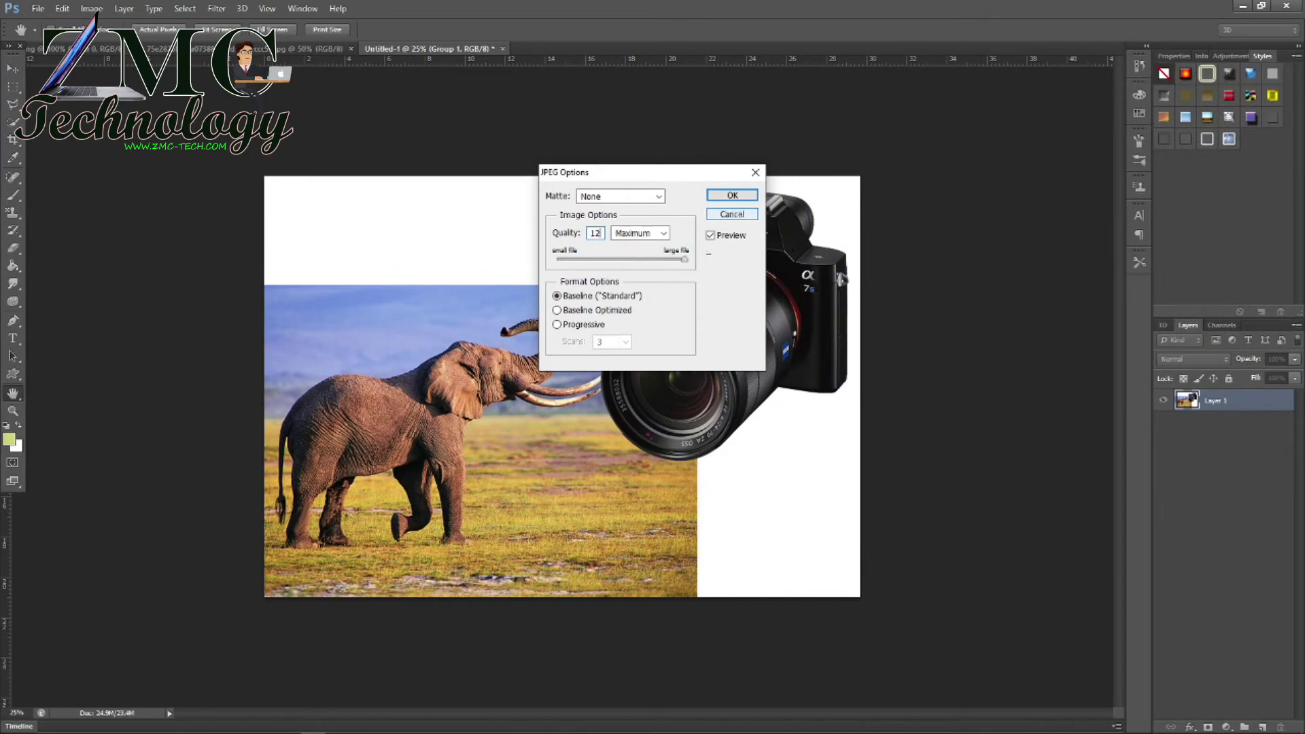
pyautogui.click(732, 195)
pyautogui.press('v')
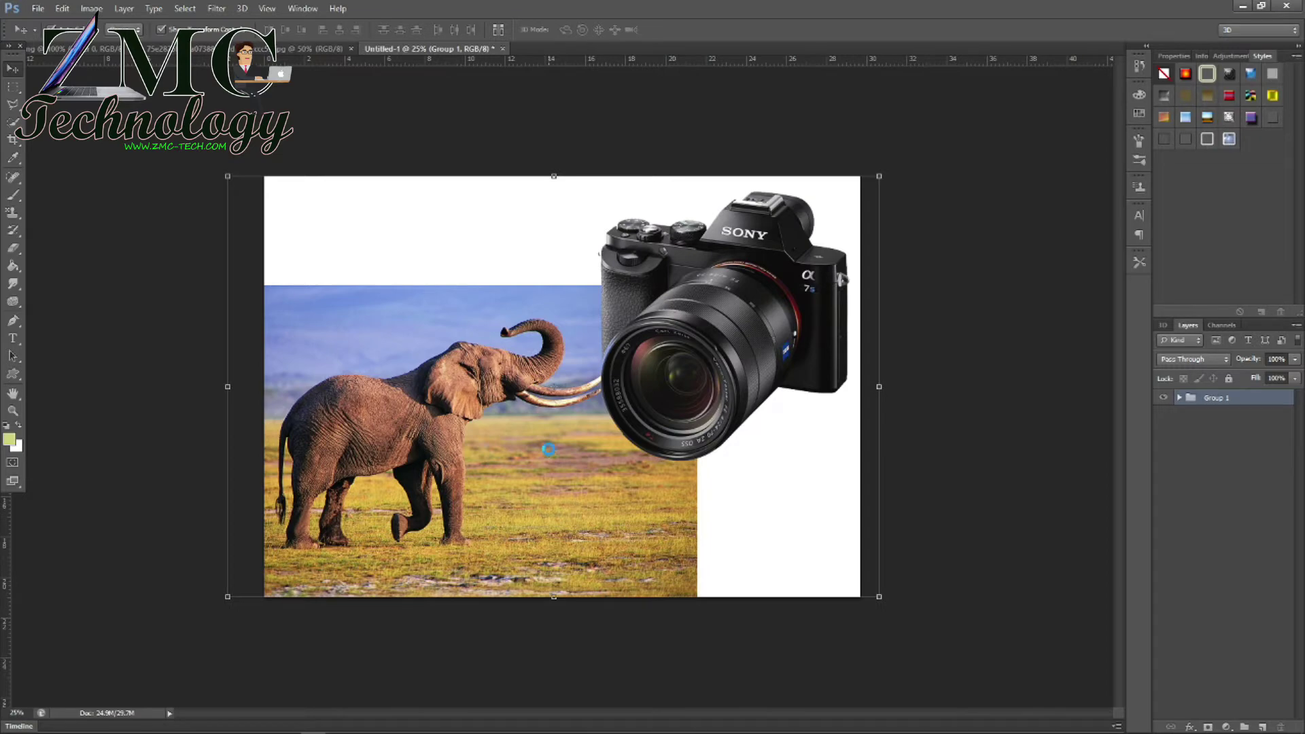
# Open the print settings for the composition, choose the EPSON L3150 Series printer and set the copies to 9
pyautogui.hotkey('ctrl', 'p')
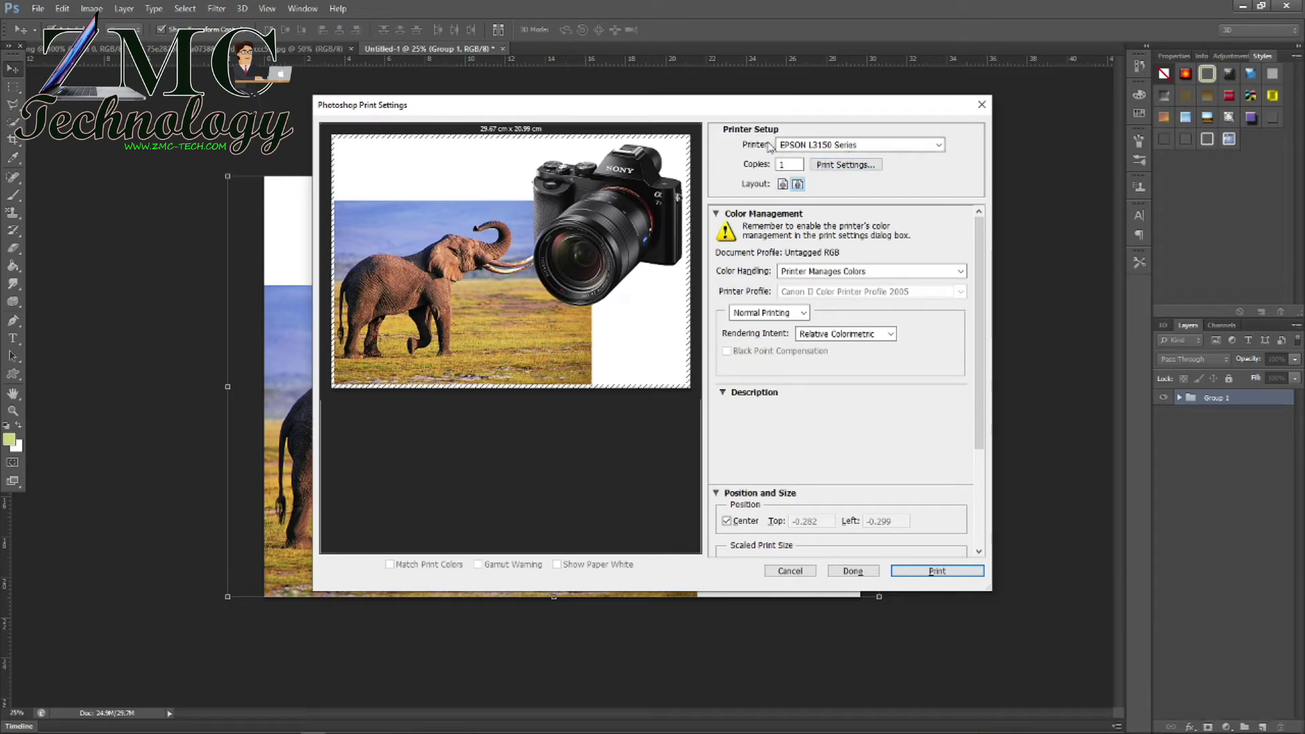
pyautogui.click(938, 147)
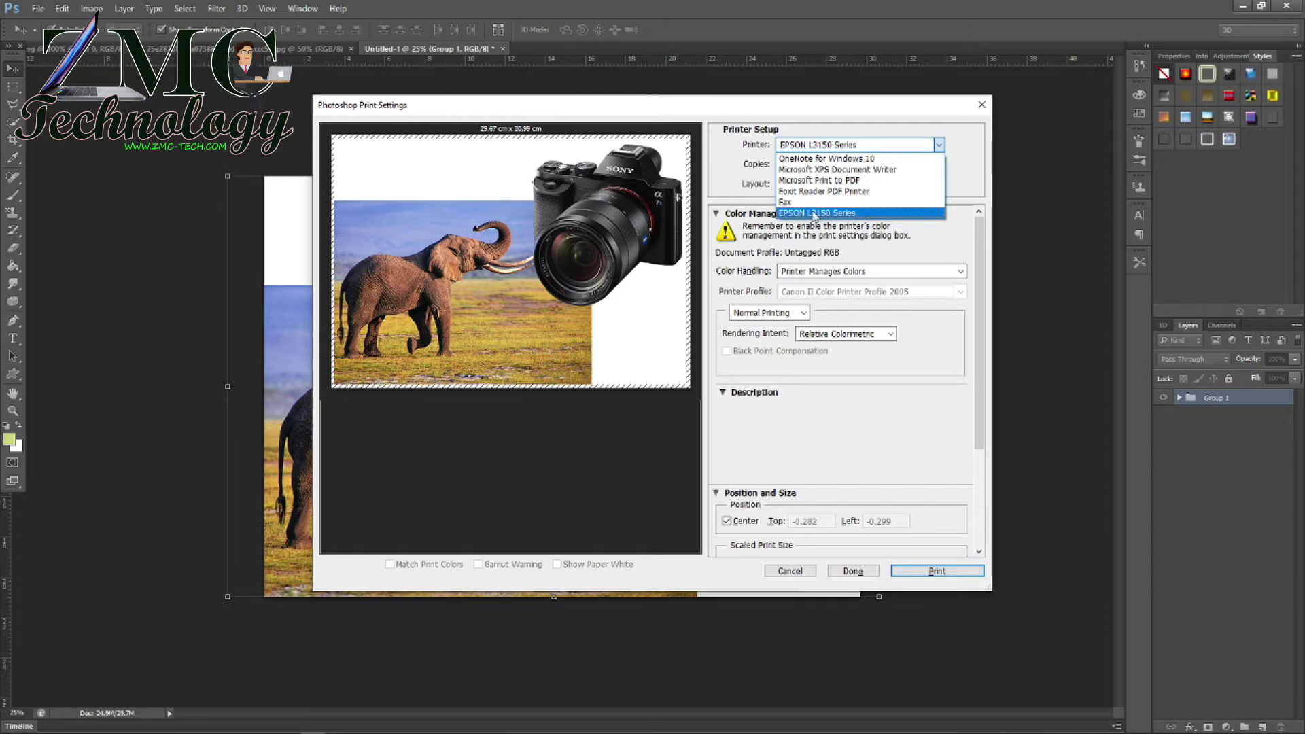
pyautogui.click(817, 215)
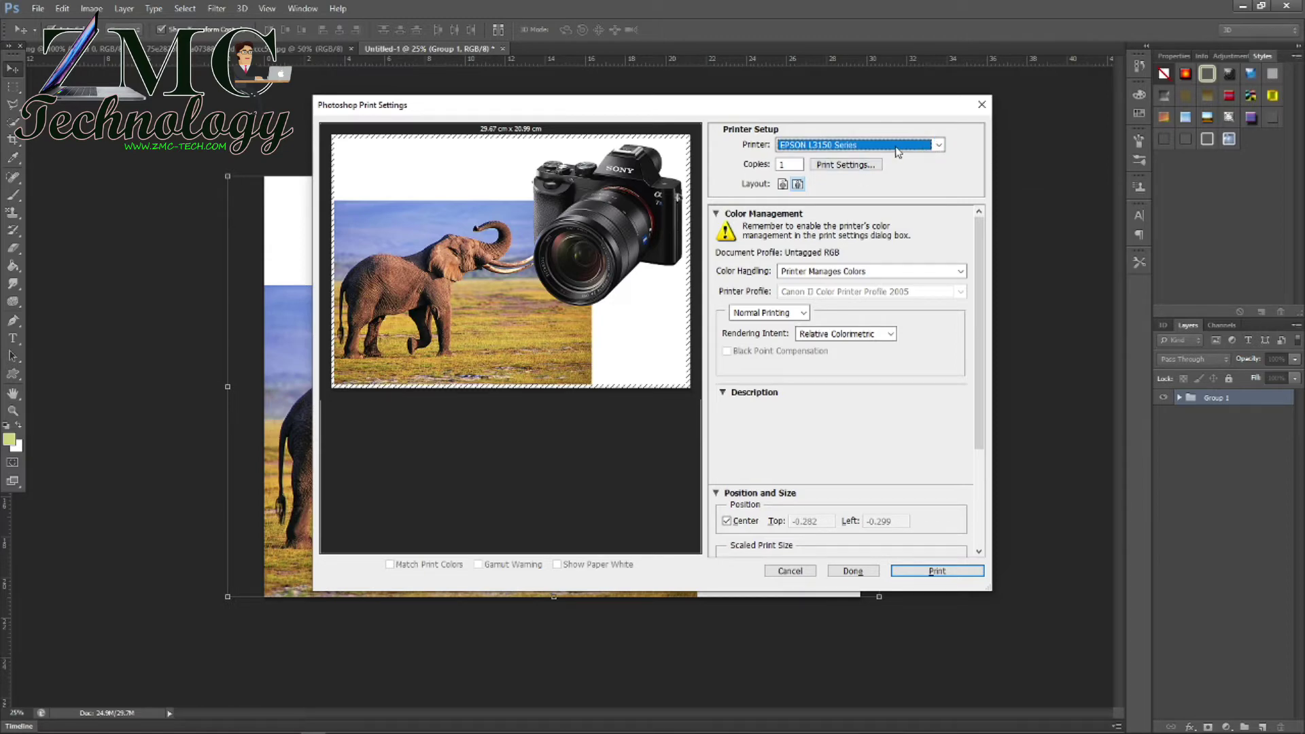
pyautogui.click(797, 165)
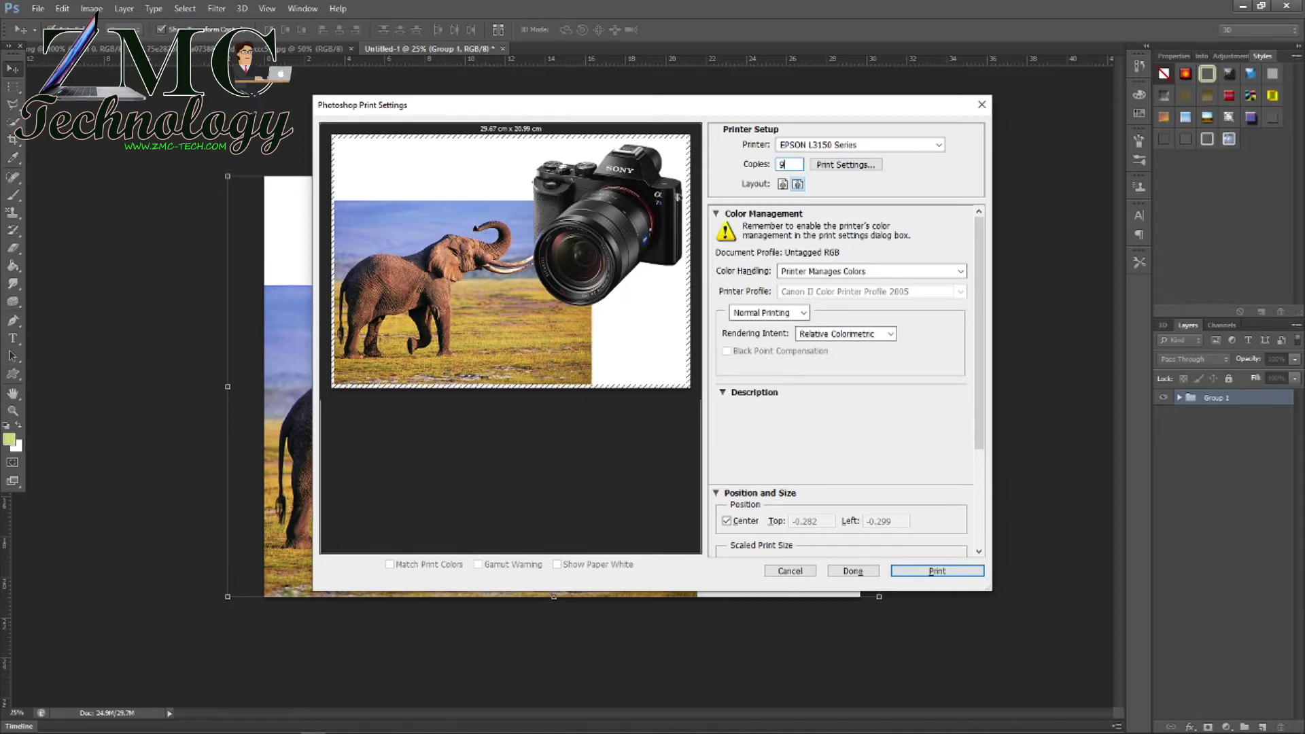
pyautogui.write('9')
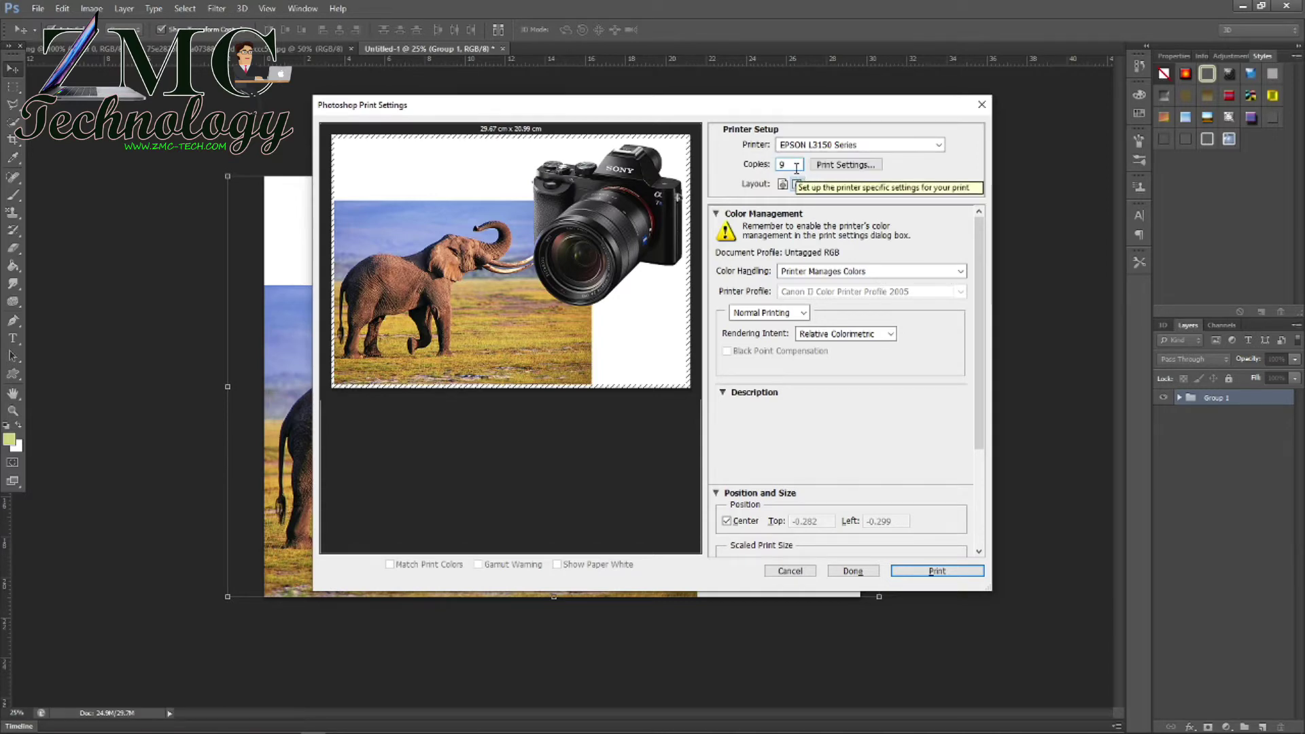
pyautogui.doubleClick(801, 164)
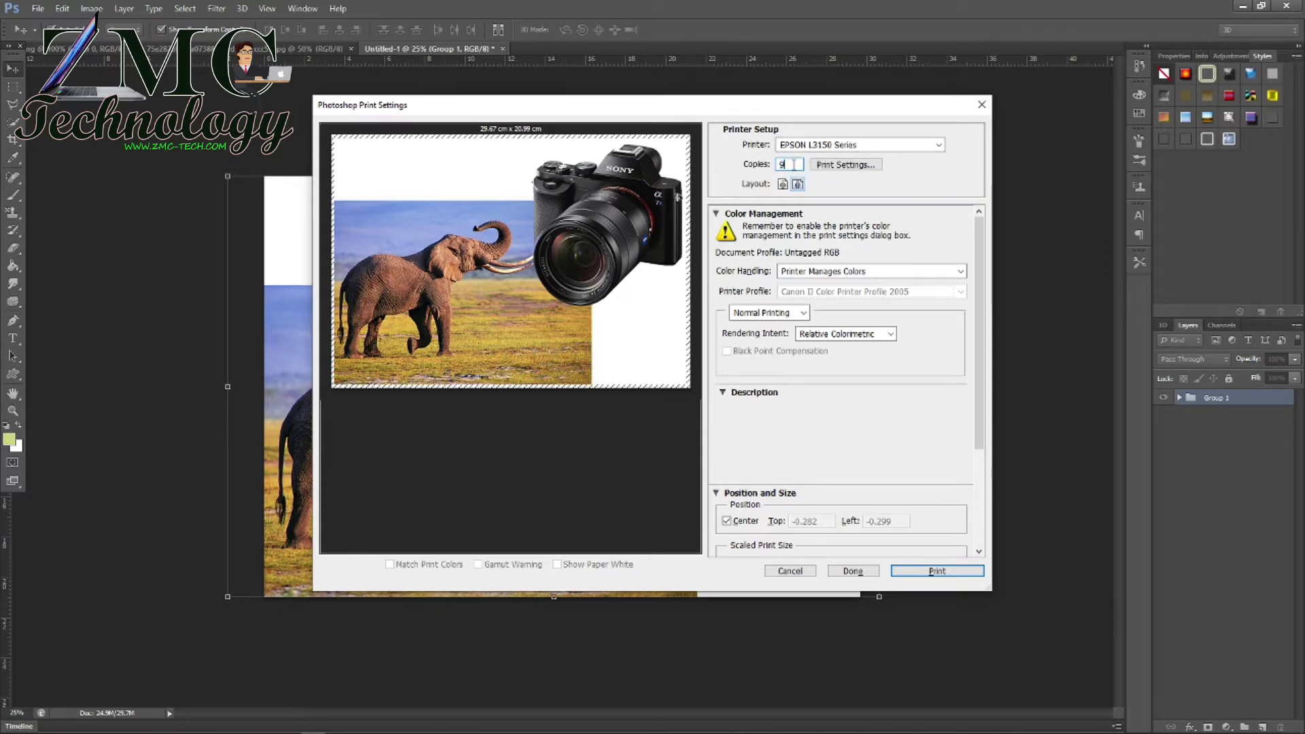
# Examine the EPSON L3150's layout properties and its advanced paper size and copy count options, leaving the advanced options unchanged
pyautogui.click(856, 168)
pyautogui.click(857, 168)
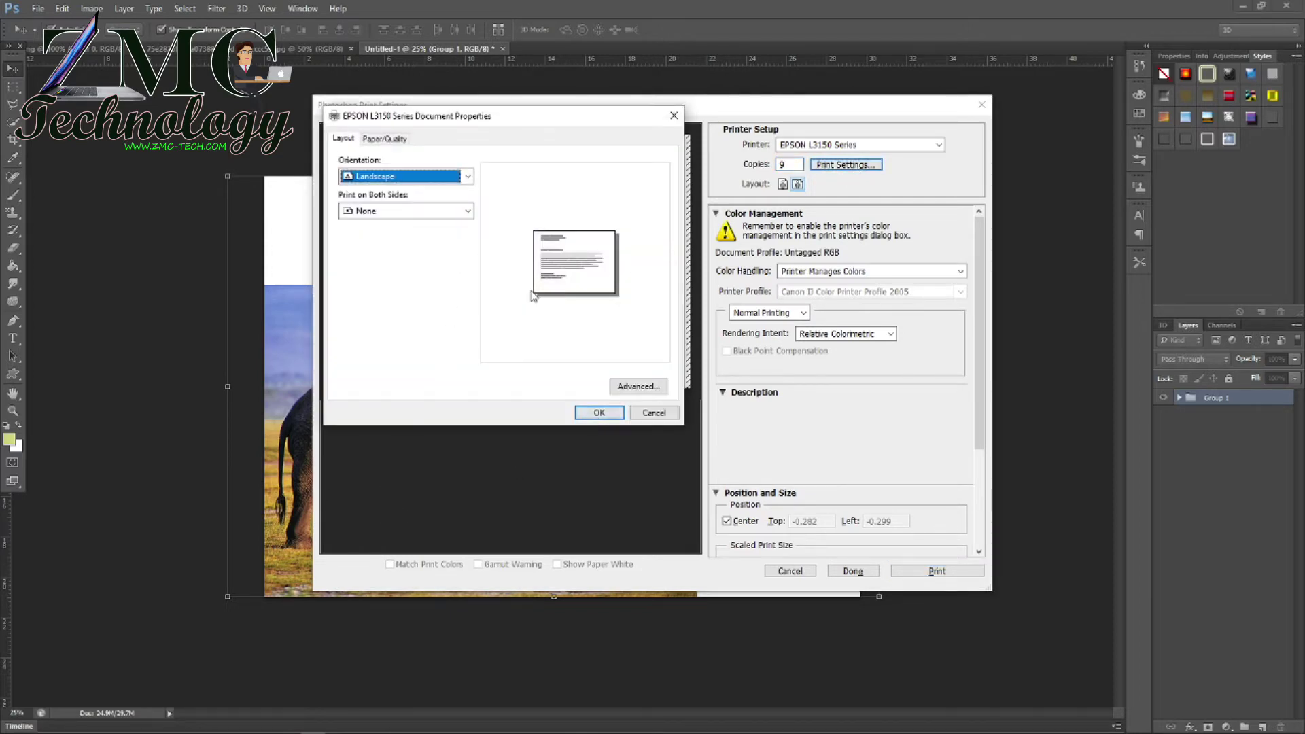
pyautogui.click(649, 389)
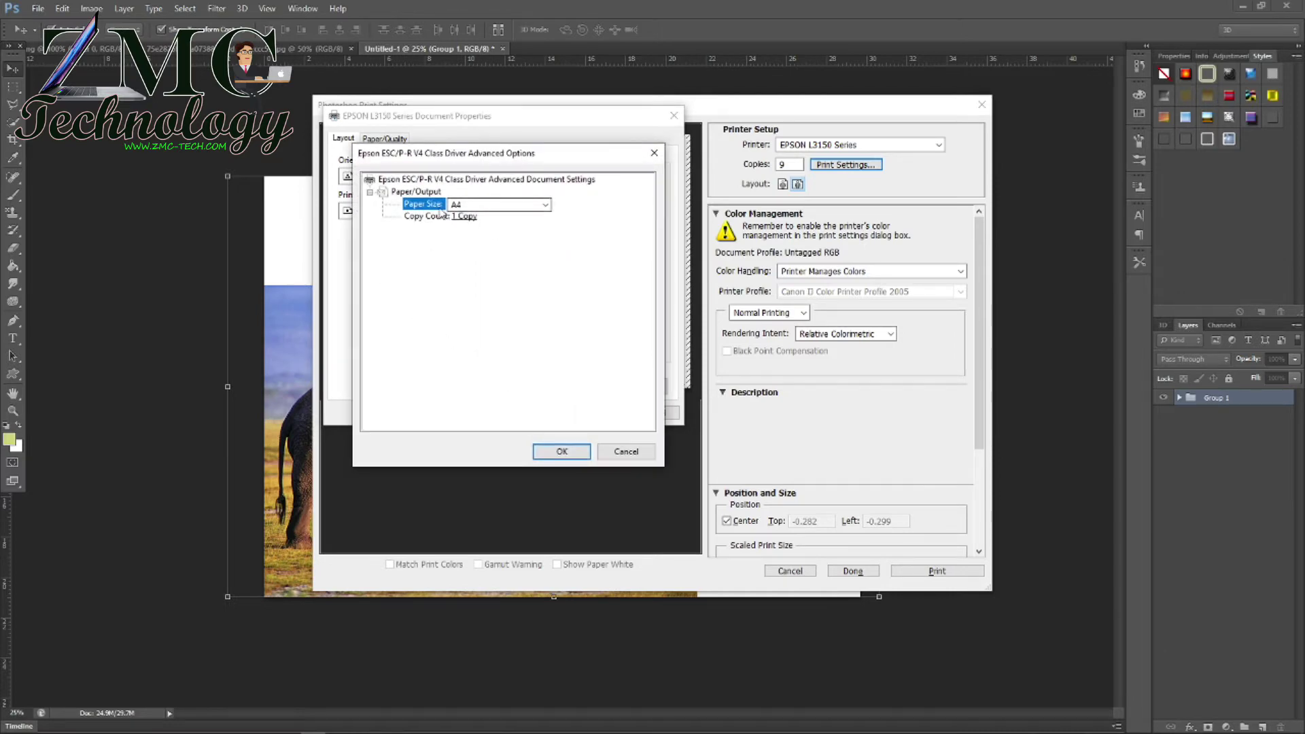
pyautogui.click(617, 452)
# Try two-sided printing with Flip on Long Edge and Flip on Short Edge, and discard the printer property changes
pyautogui.click(420, 216)
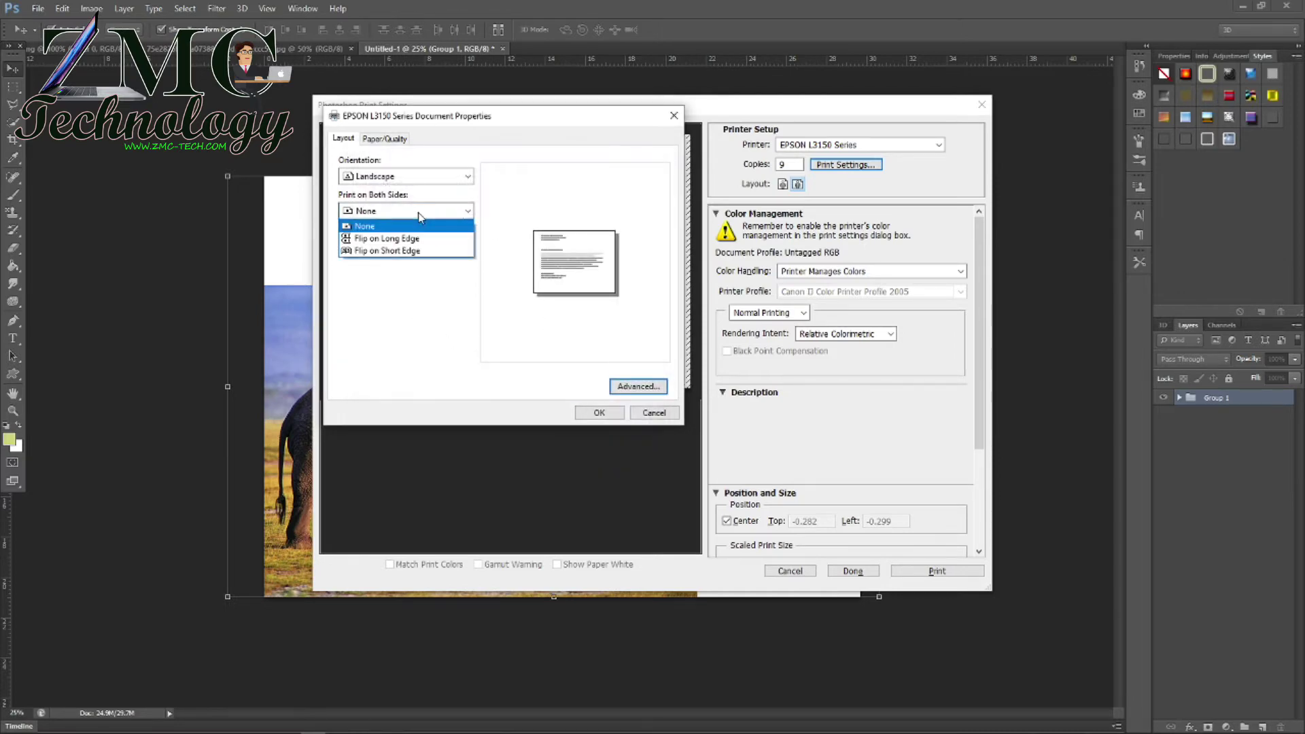
pyautogui.click(427, 239)
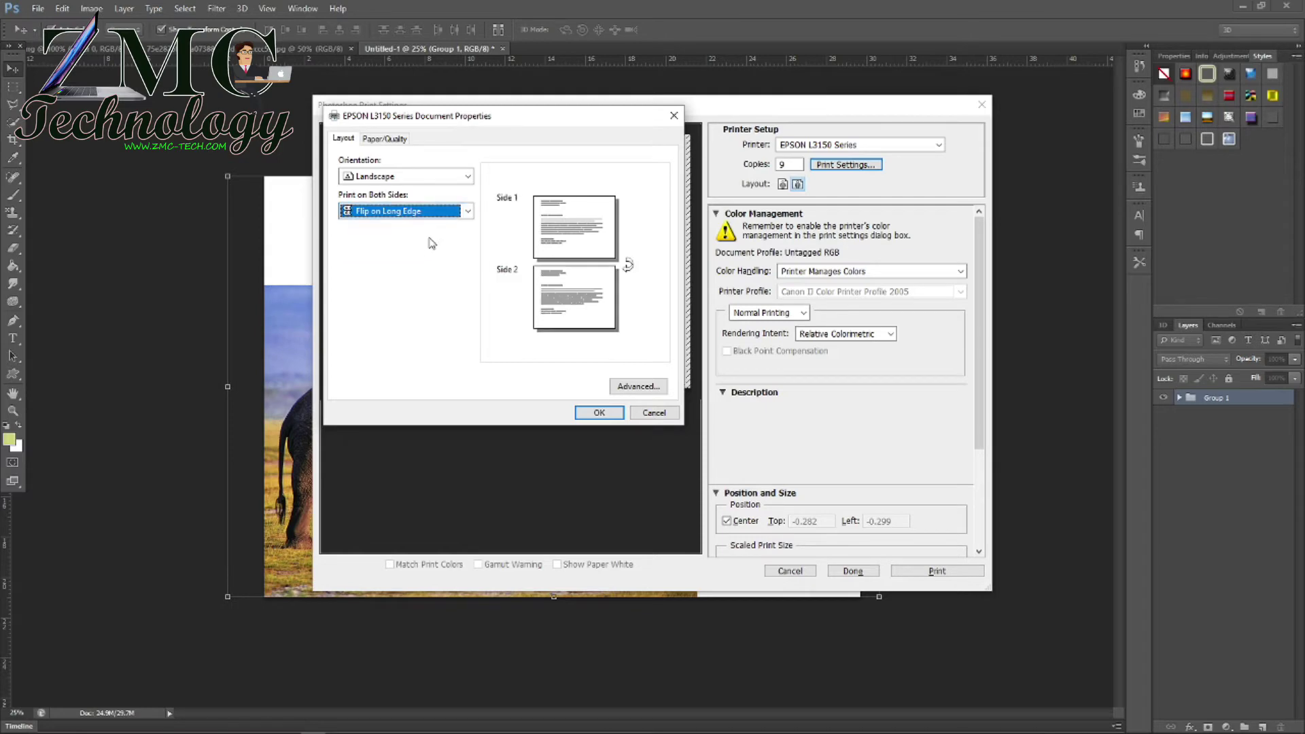
pyautogui.click(467, 211)
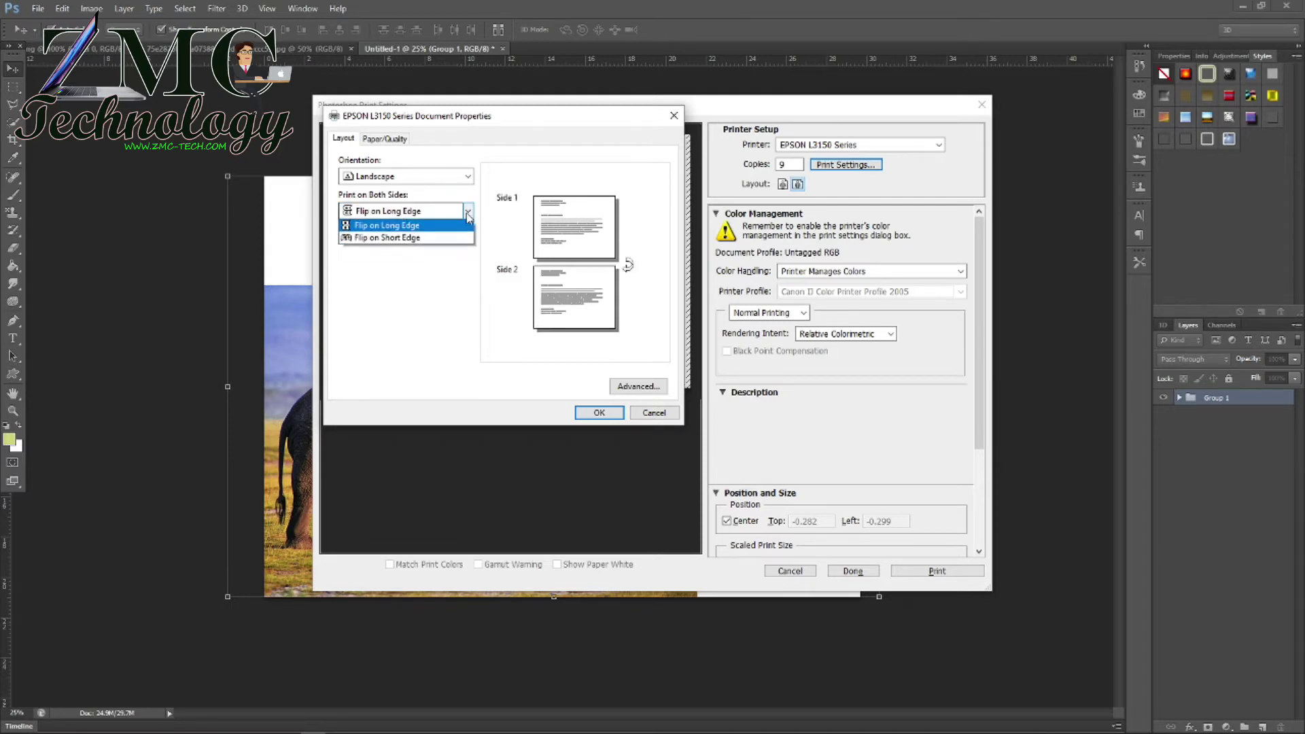
pyautogui.click(432, 251)
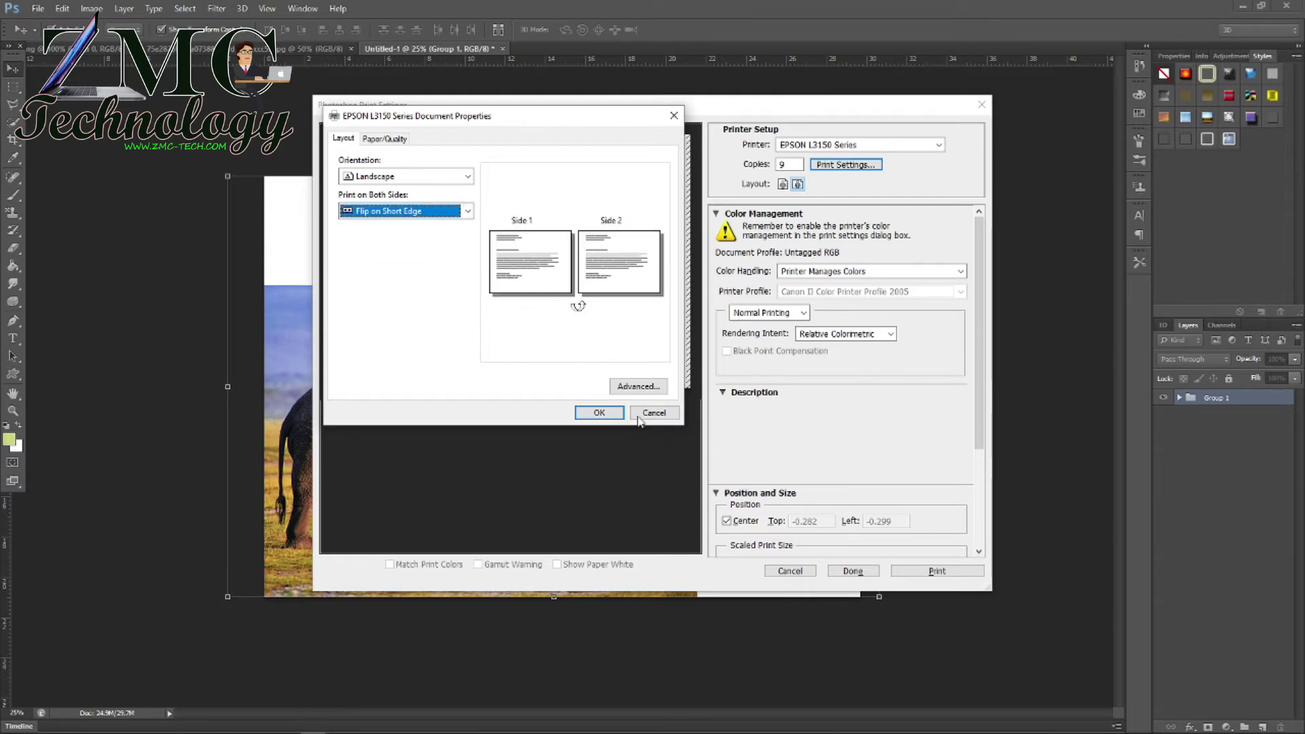
pyautogui.click(651, 409)
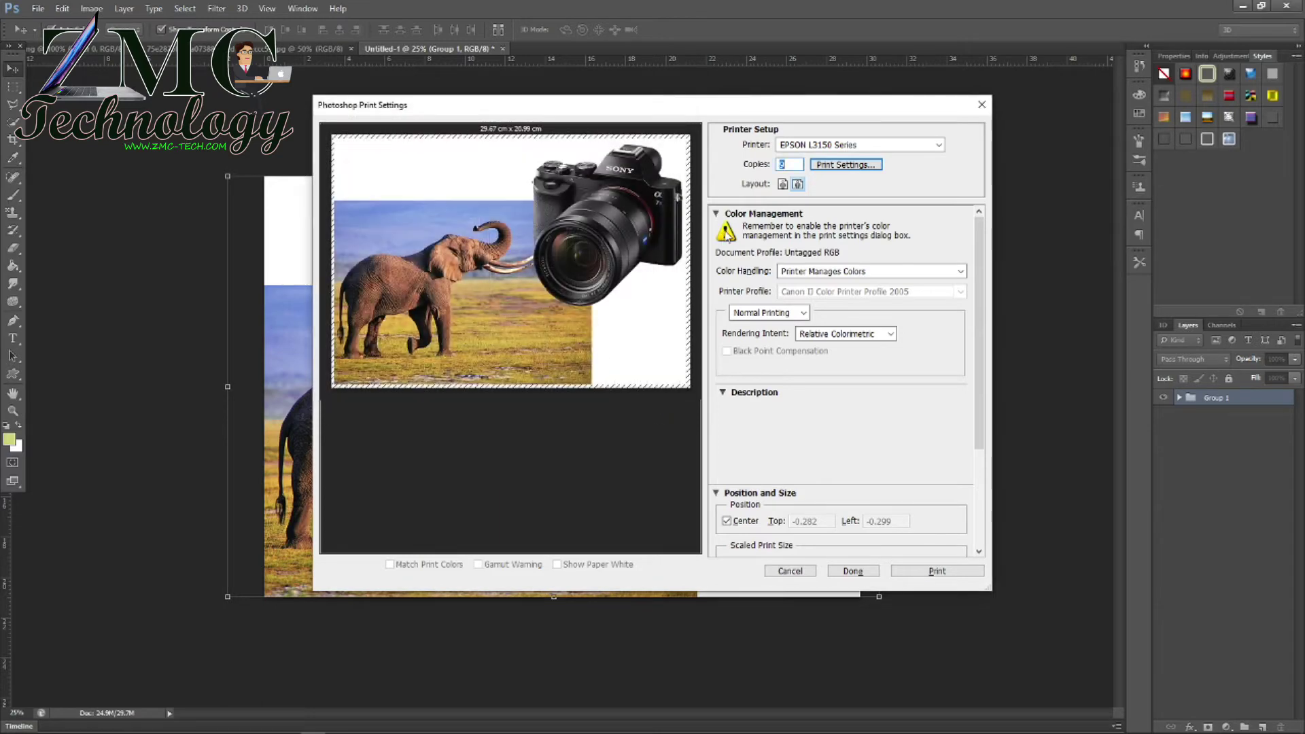
# Preview the print layout in portrait orientation and return it to landscape
pyautogui.click(783, 185)
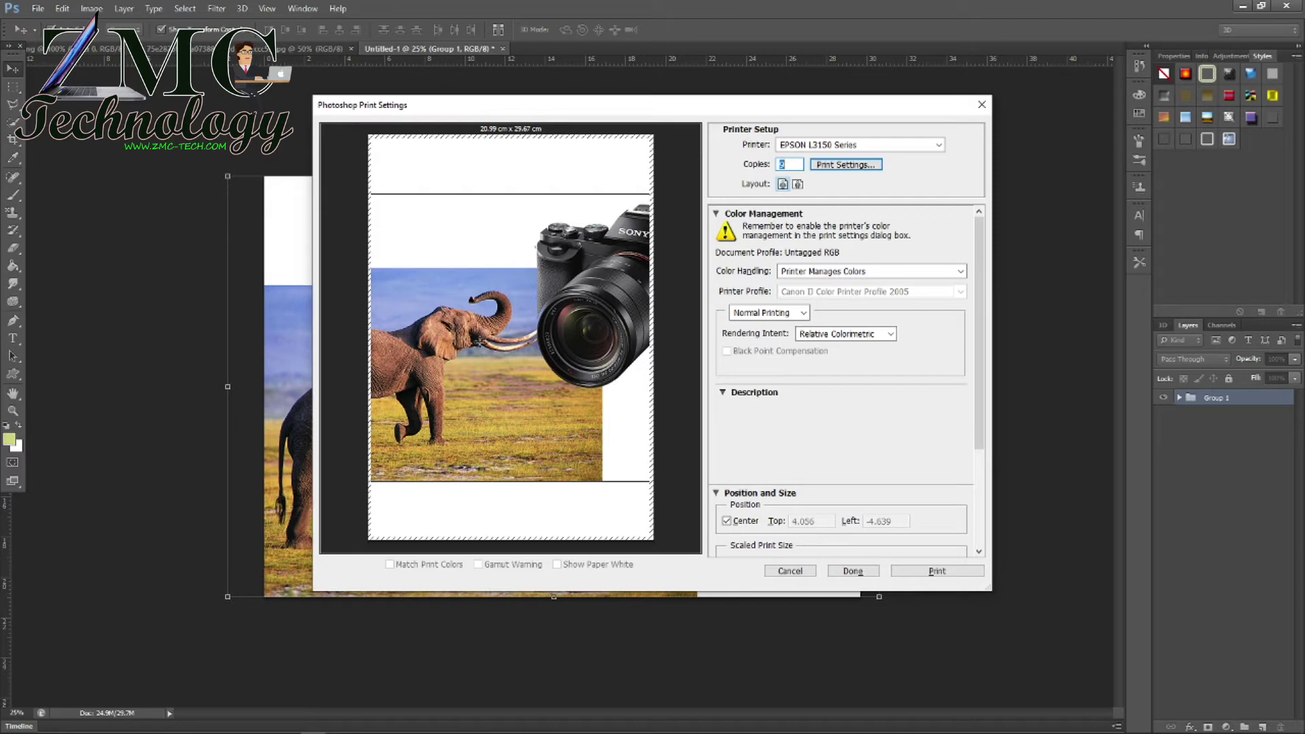
pyautogui.click(798, 184)
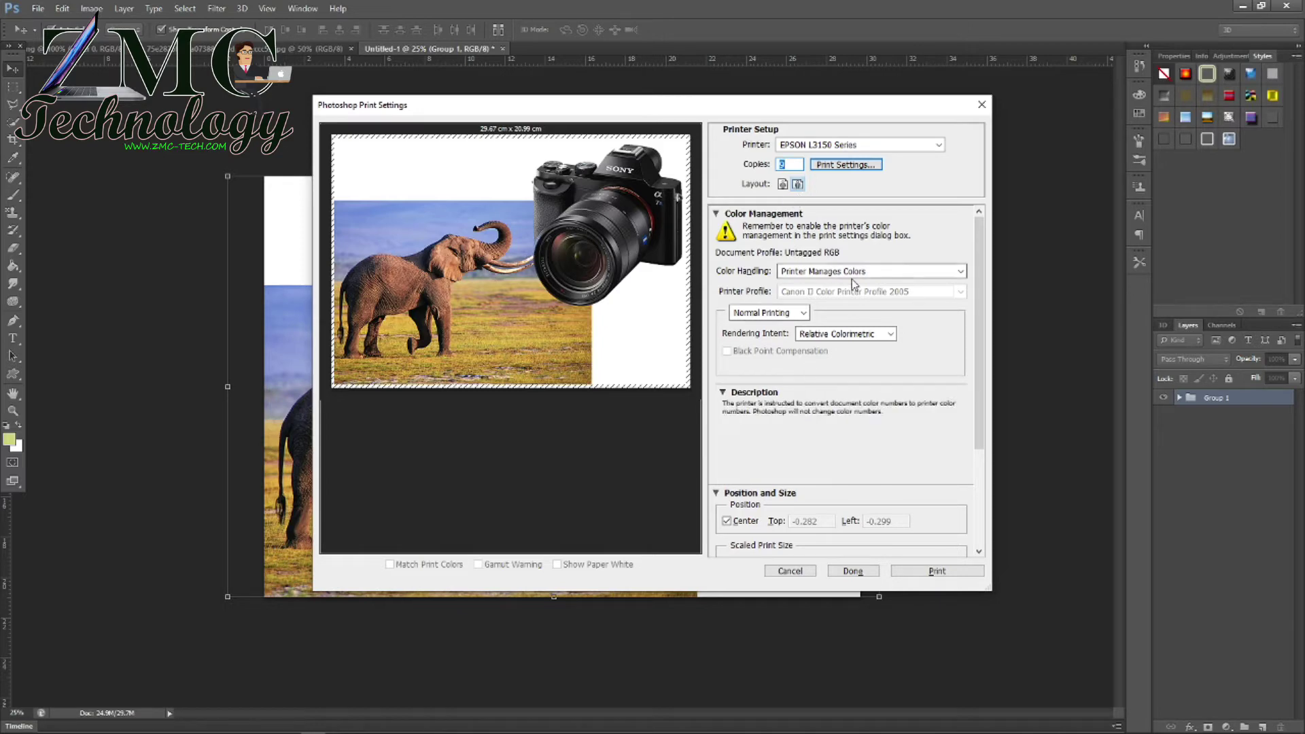
# Review the Color Handling choices for the print, keep Printer Manages Colors, and close the print settings without printing
pyautogui.click(880, 273)
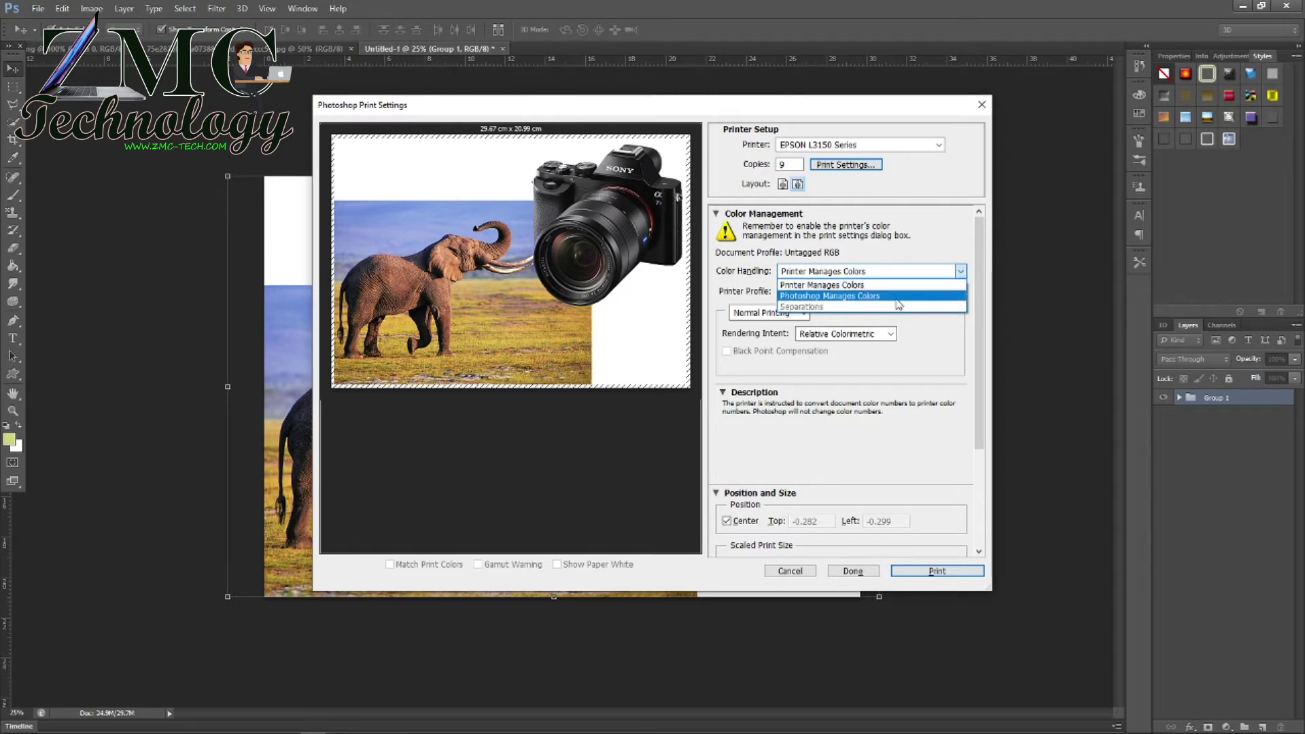
pyautogui.click(925, 334)
pyautogui.click(960, 271)
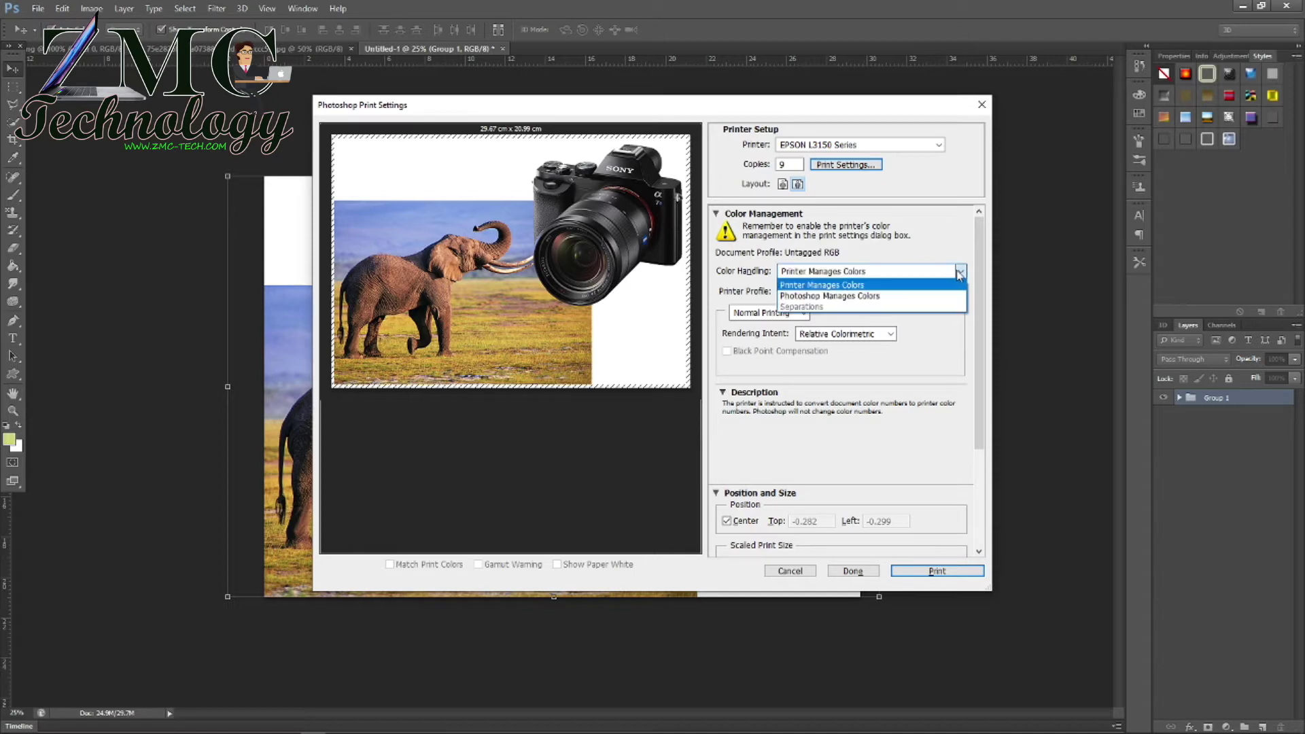
pyautogui.click(912, 347)
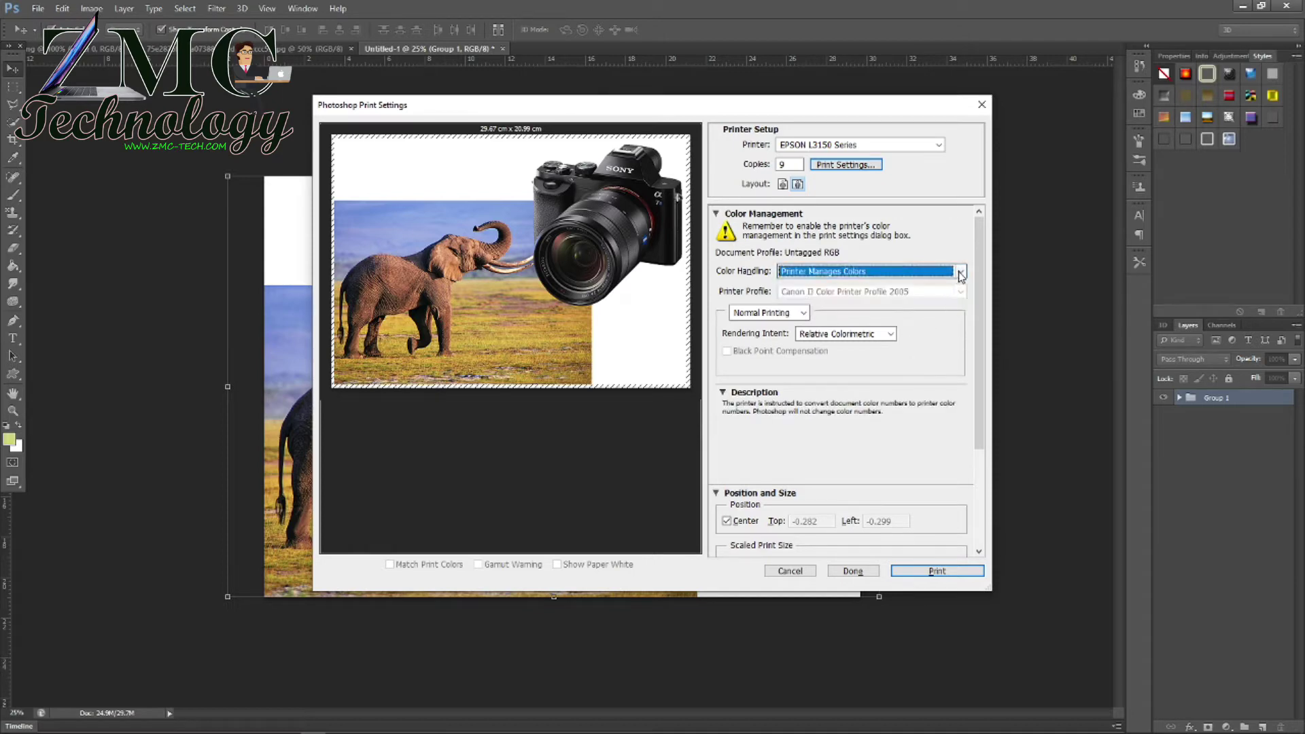
pyautogui.click(960, 271)
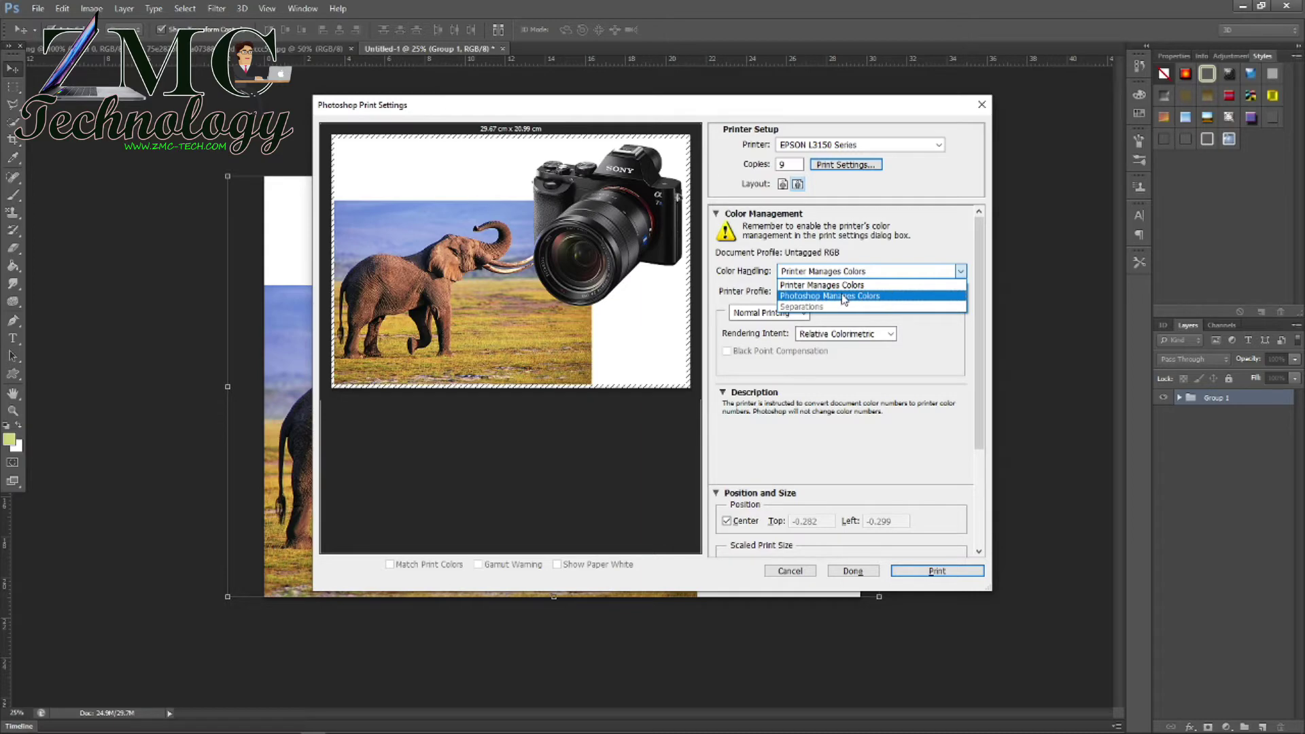
pyautogui.click(932, 333)
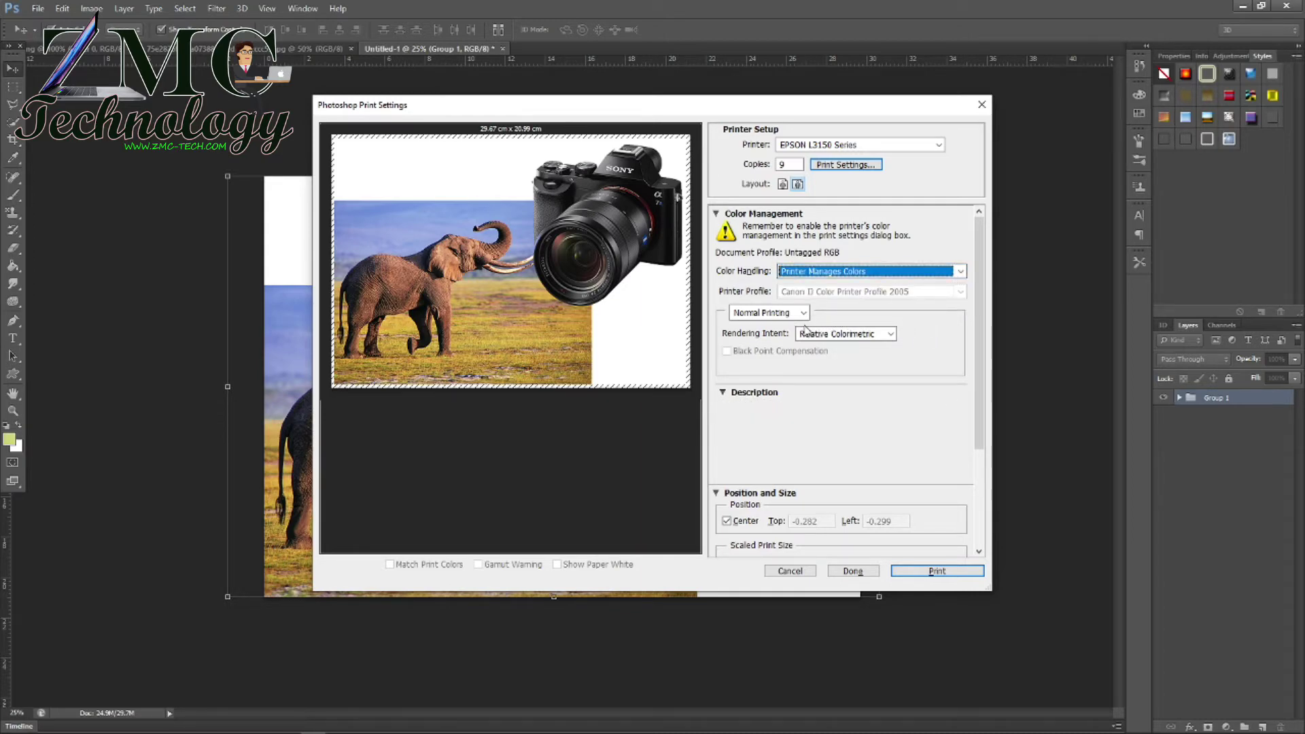
pyautogui.click(960, 274)
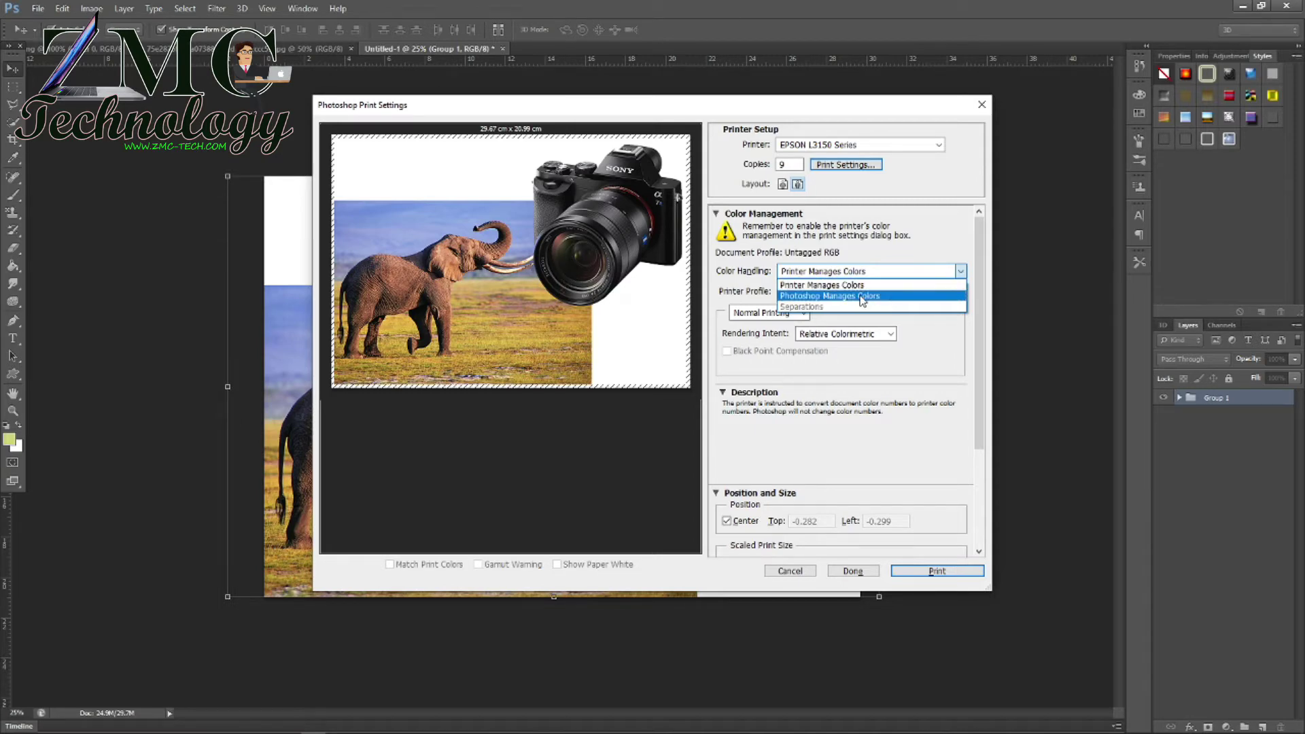
pyautogui.click(864, 342)
pyautogui.click(904, 269)
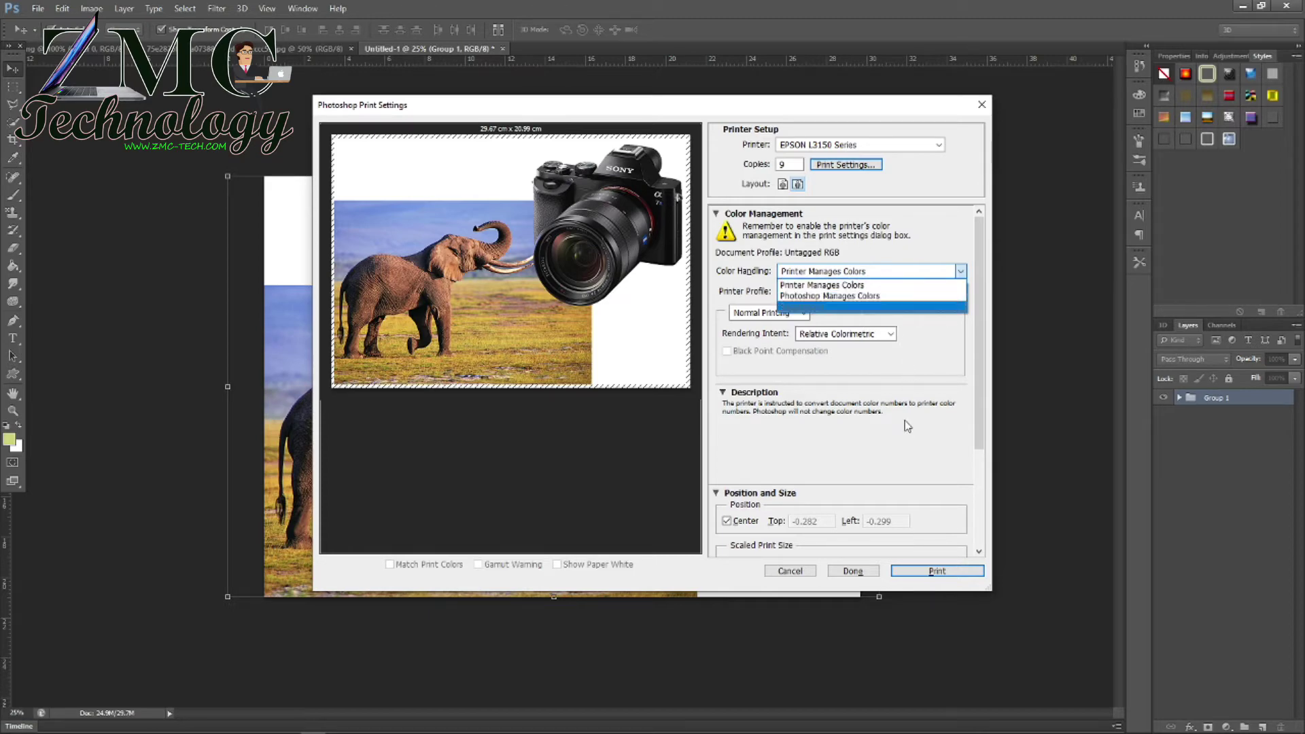
pyautogui.click(952, 369)
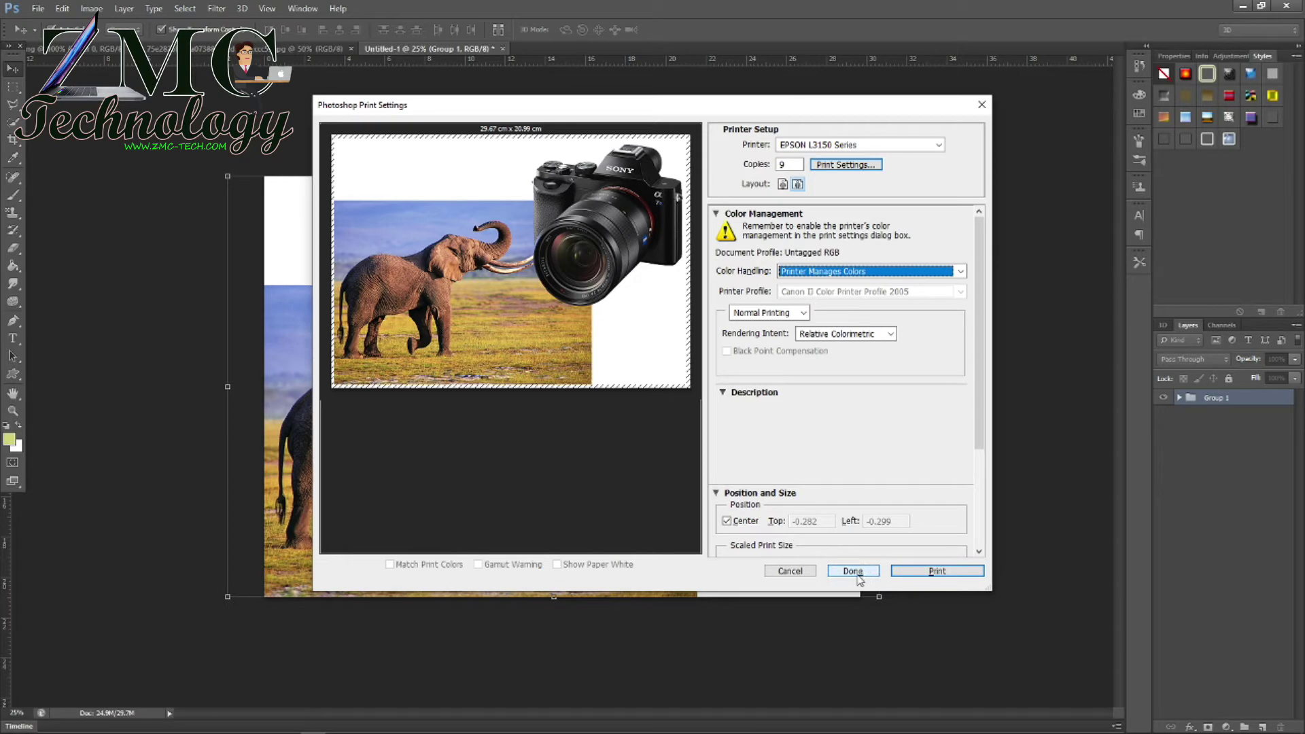
pyautogui.click(791, 573)
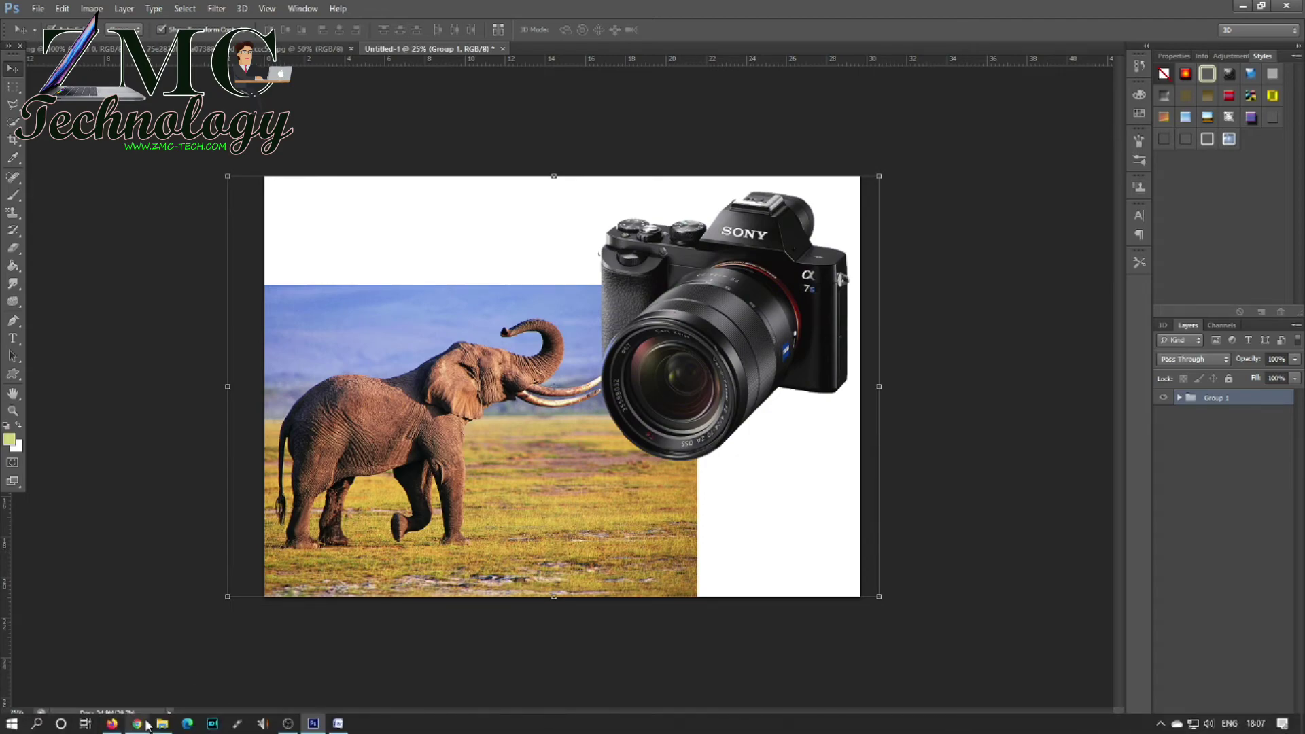
# Switch to File Explorer and open the buddha-light-under-tree picture from the Pictures folder
pyautogui.click(163, 725)
pyautogui.click(51, 351)
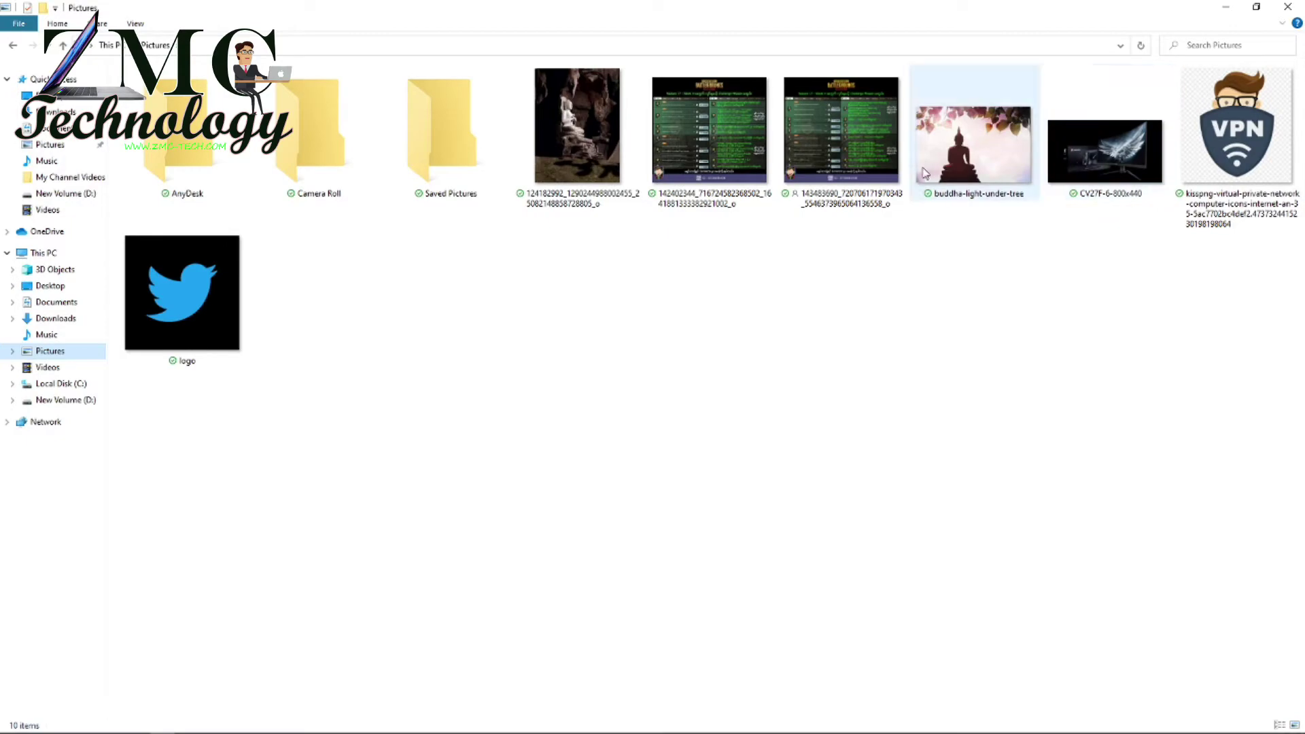
pyautogui.doubleClick(978, 149)
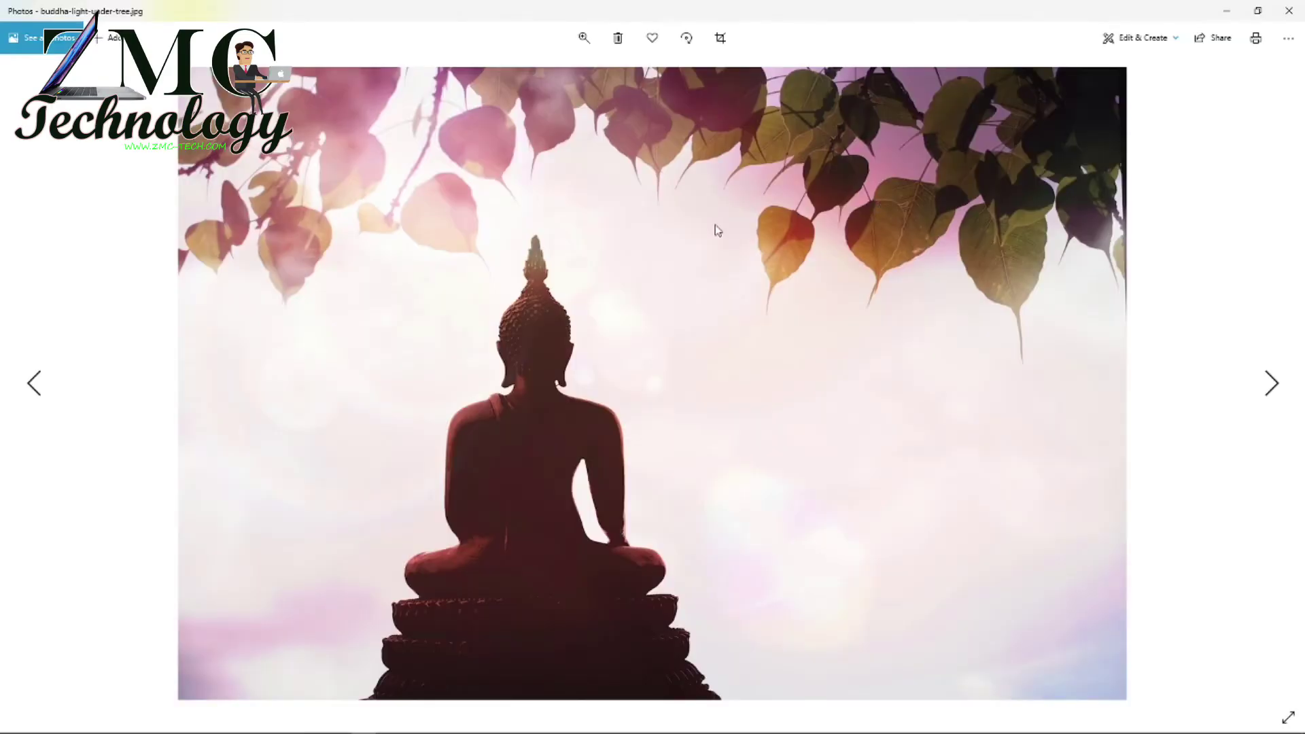
# Open the print settings for the Buddha picture, reposition the dialog, and review the orientation choices, keeping Landscape
pyautogui.click(1254, 39)
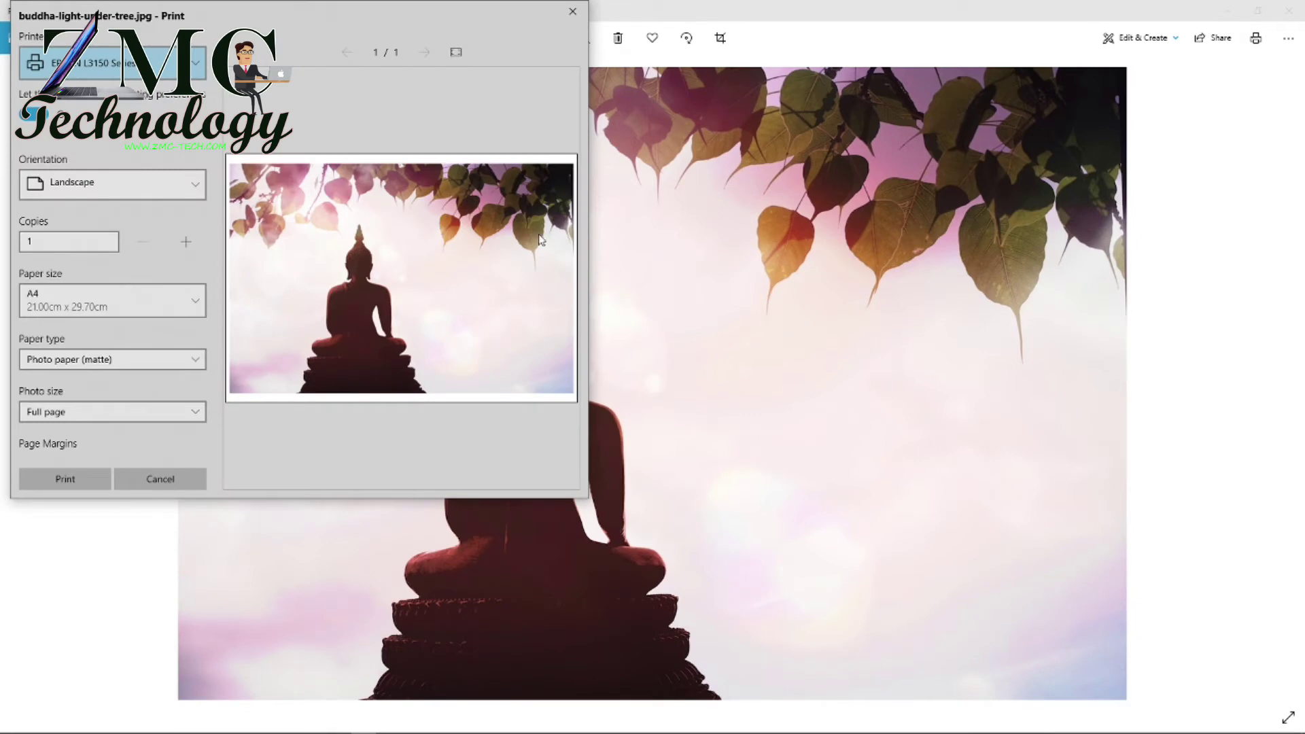
pyautogui.moveTo(408, 71); pyautogui.dragTo(574, 26)
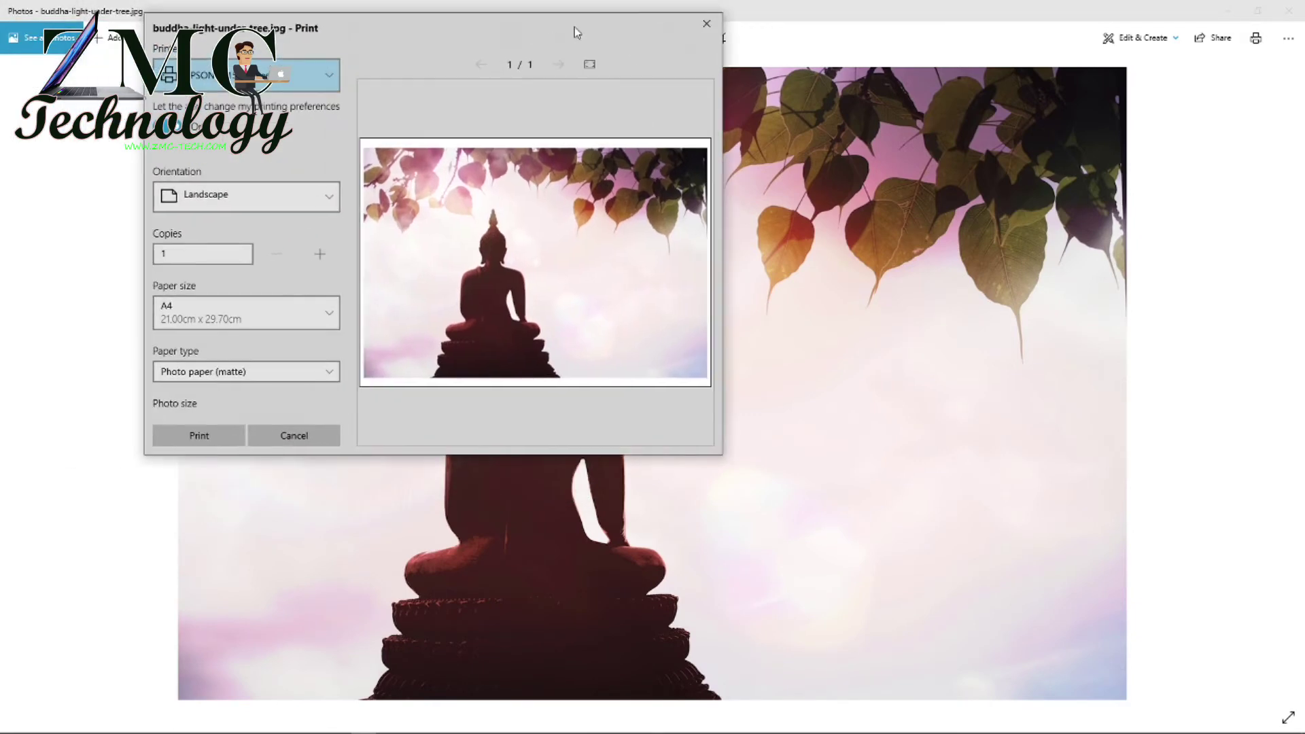
pyautogui.click(304, 202)
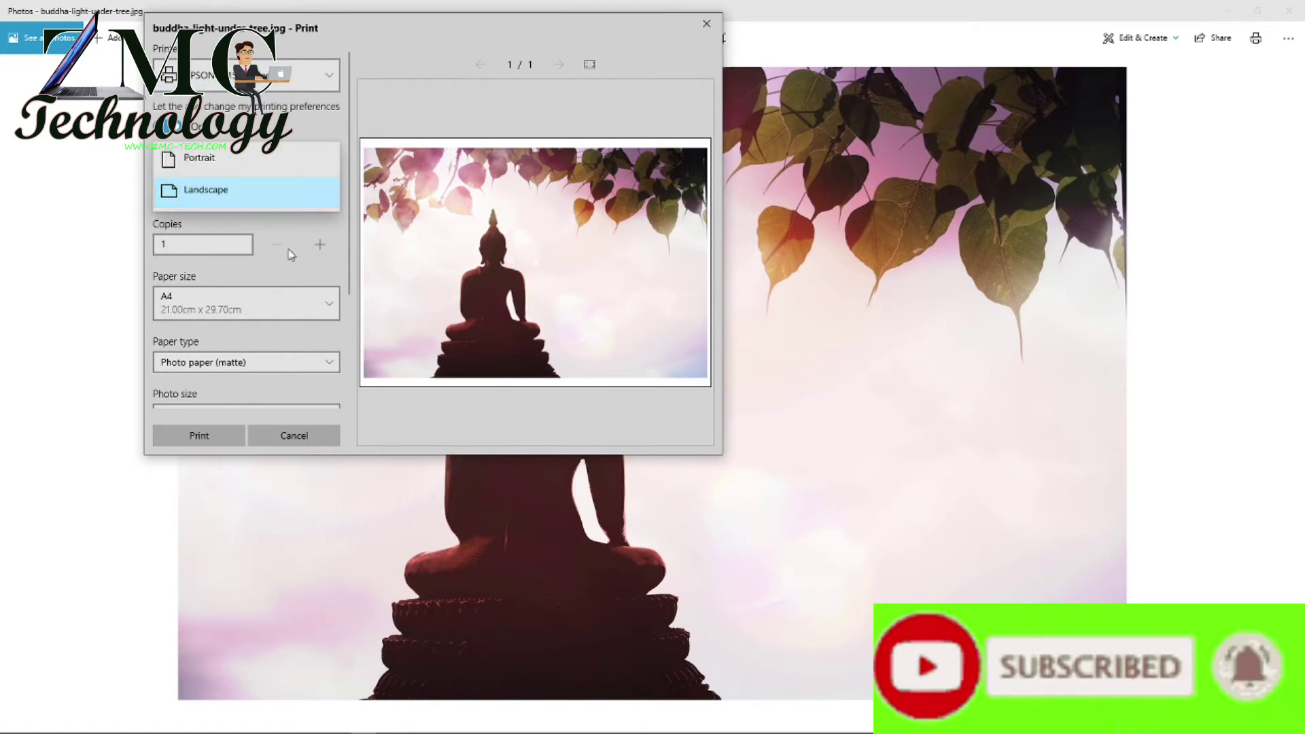
pyautogui.click(301, 232)
# Try setting the number of copies to 45 and return it to 1
pyautogui.moveTo(232, 252); pyautogui.dragTo(64, 261)
pyautogui.write('999')
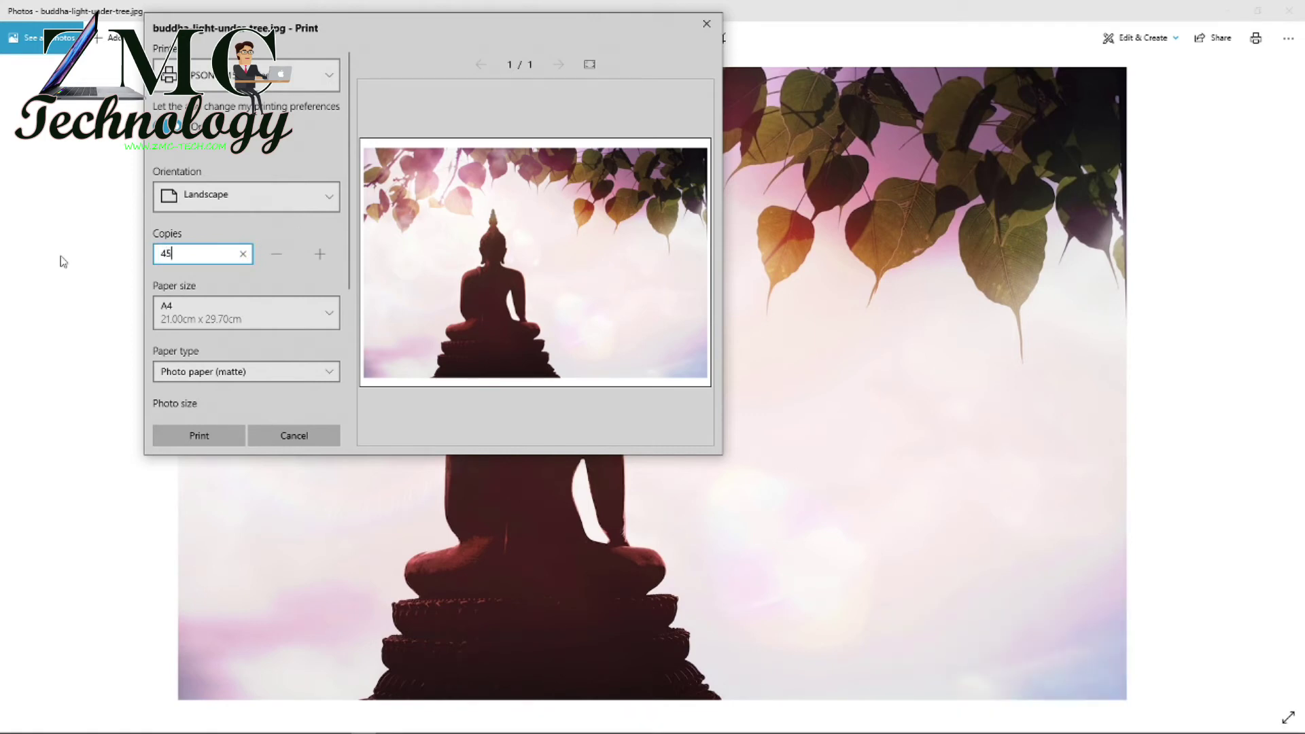
pyautogui.click(243, 254)
pyautogui.write('1')
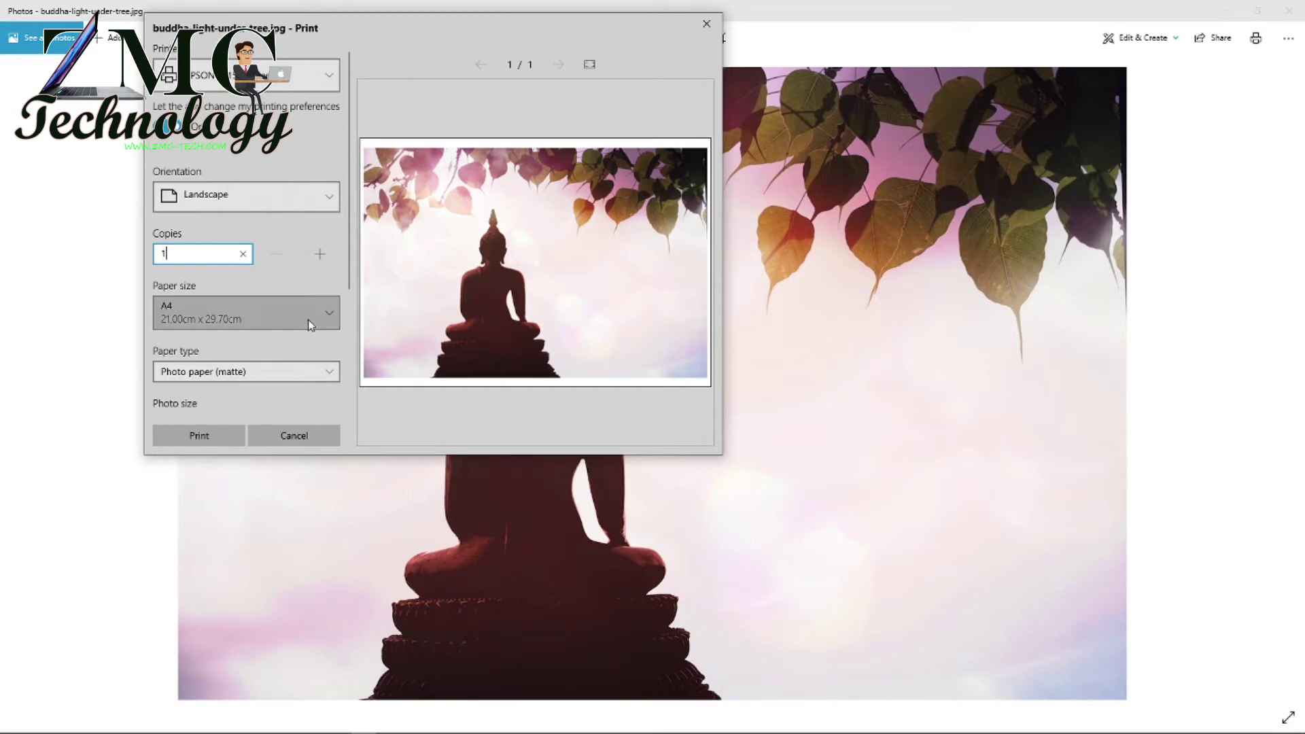
# Review the available paper sizes, preview the print on 4"x6" paper, and return the paper size to A4
pyautogui.click(308, 320)
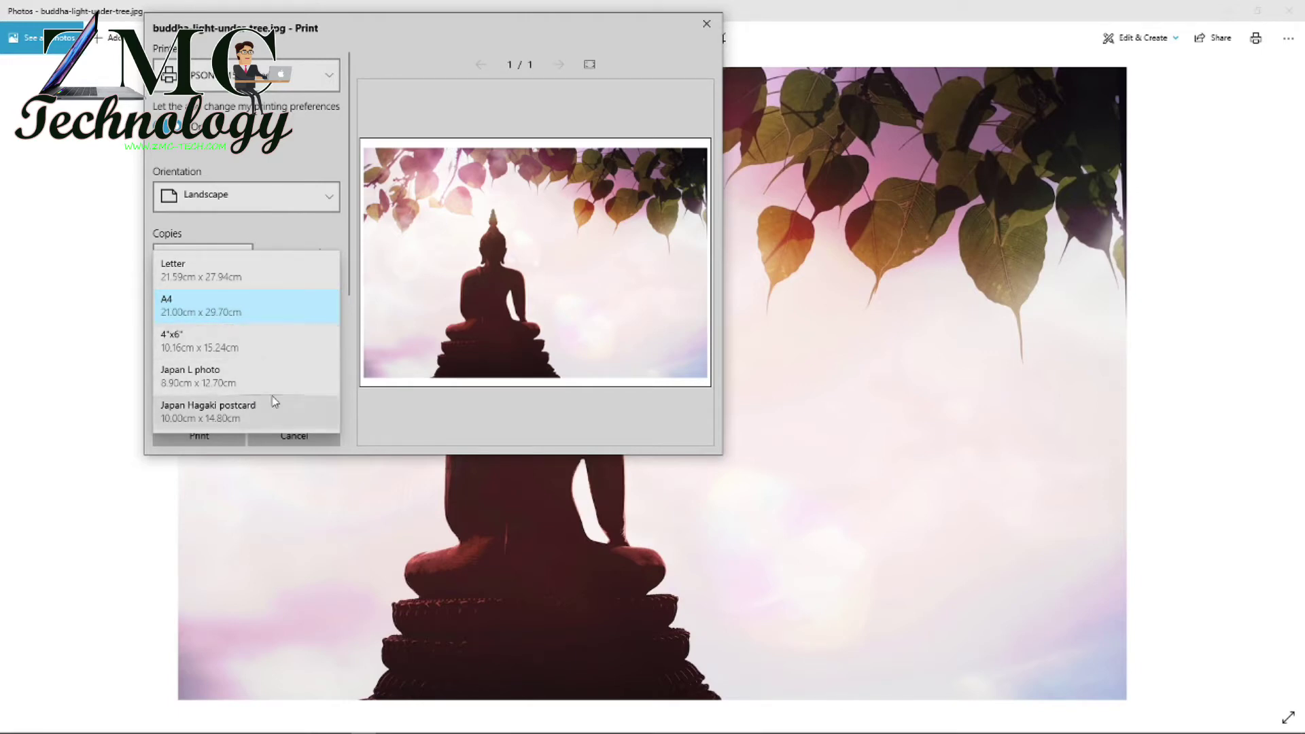
pyautogui.click(297, 211)
pyautogui.click(235, 253)
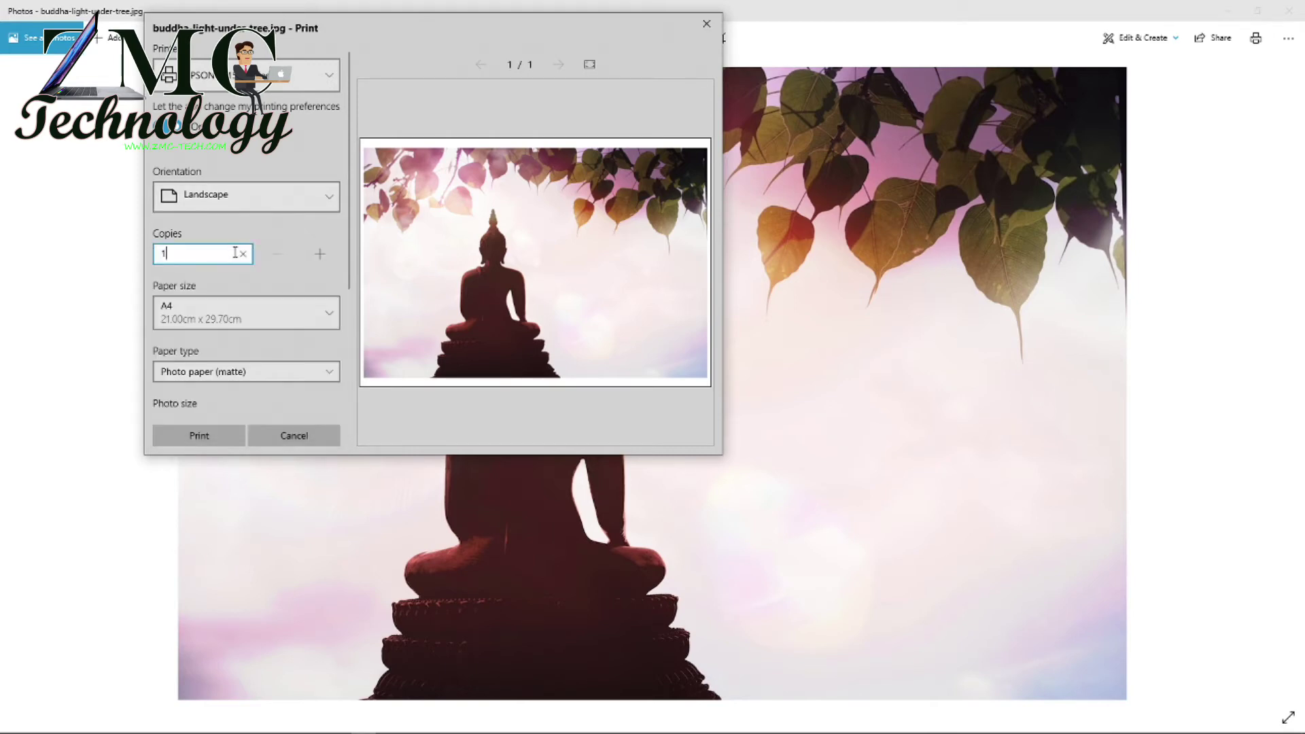
pyautogui.click(257, 312)
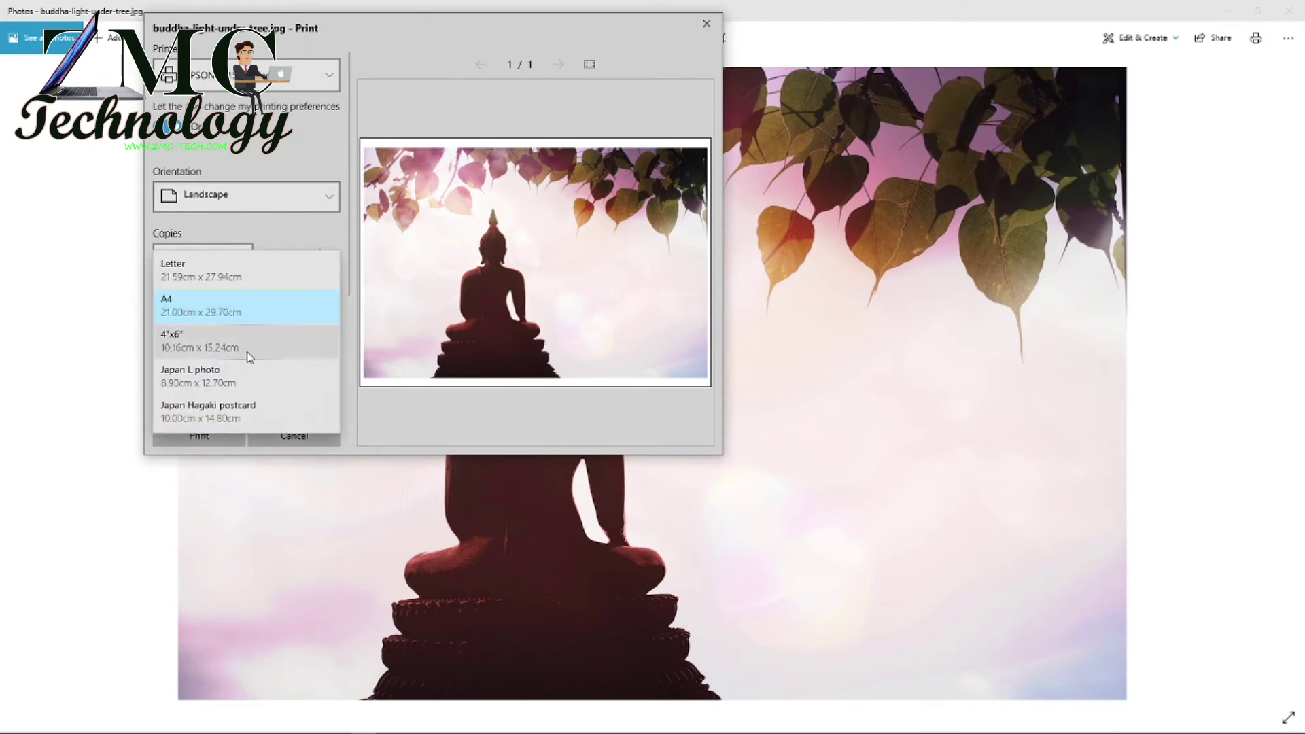
pyautogui.click(290, 348)
pyautogui.click(282, 321)
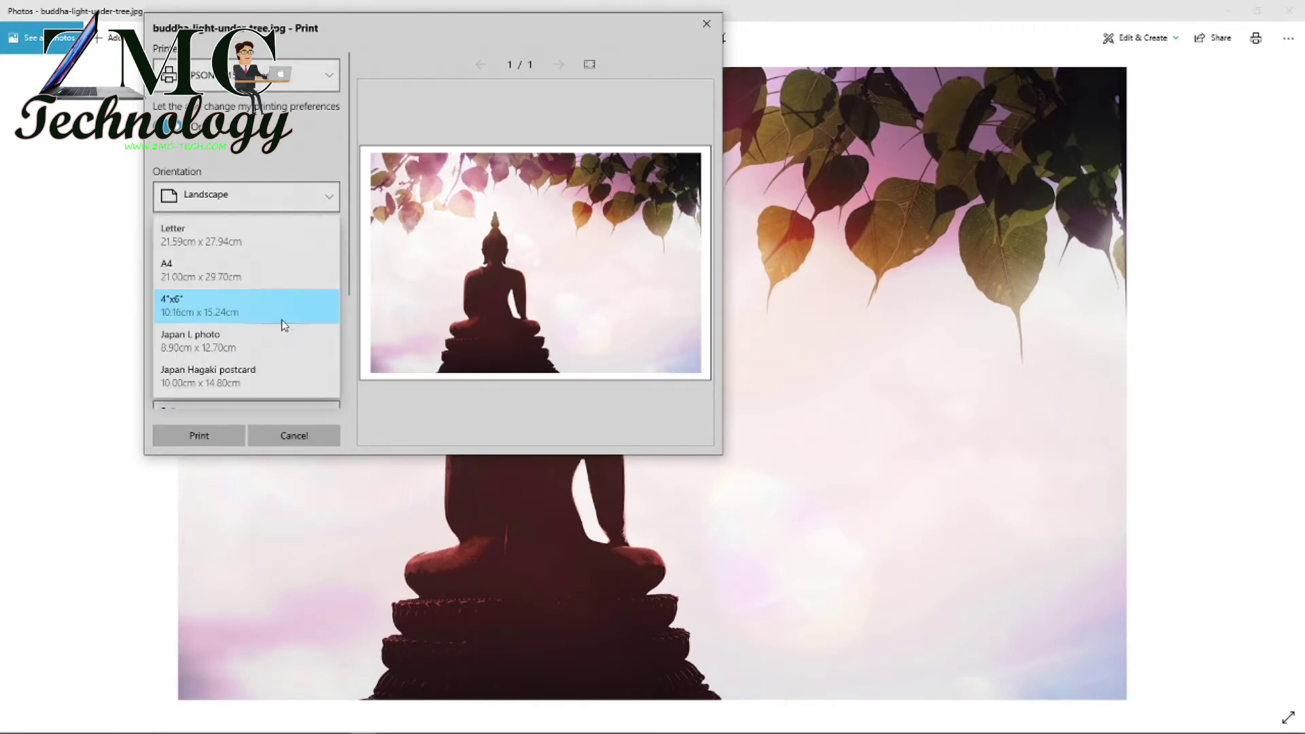
pyautogui.click(200, 312)
pyautogui.click(202, 301)
pyautogui.click(212, 270)
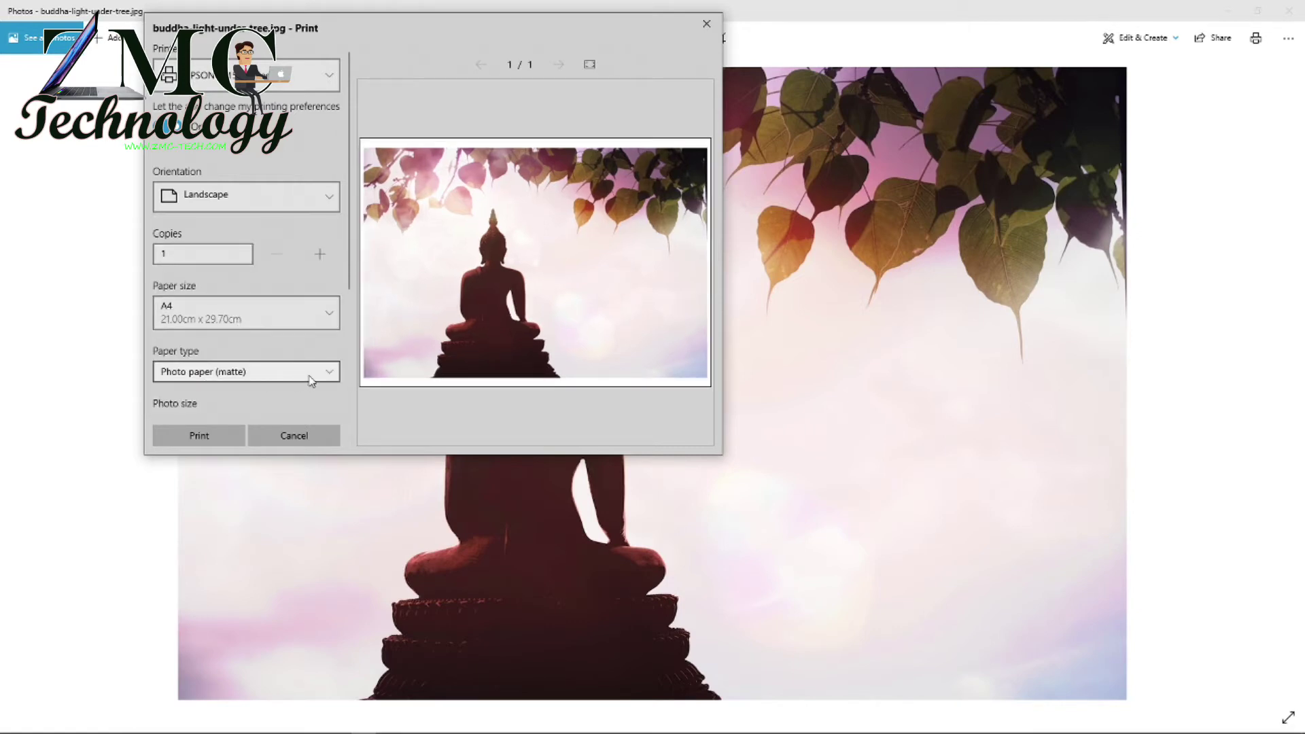
# Review the list of available printers and keep the EPSON L3150 Series selected
pyautogui.scroll(-3, 308, 377)
pyautogui.scroll(3, 307, 375)
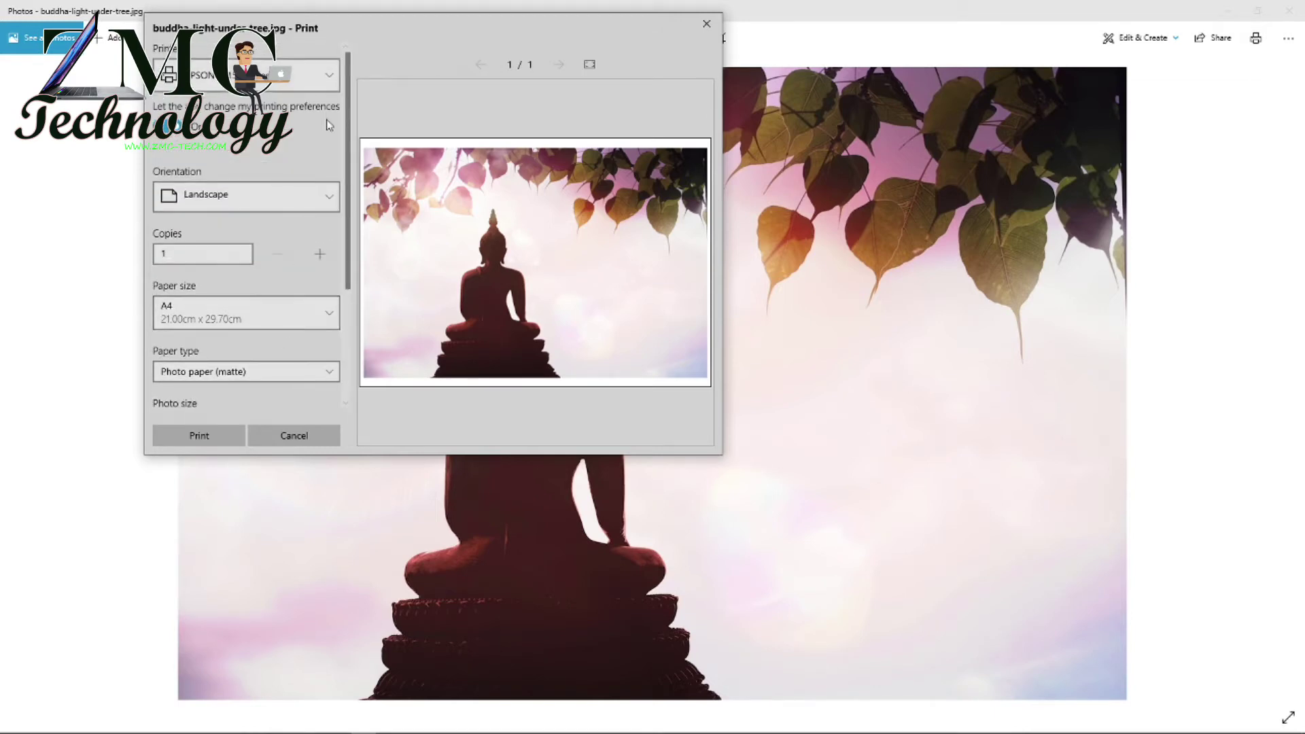
pyautogui.click(324, 76)
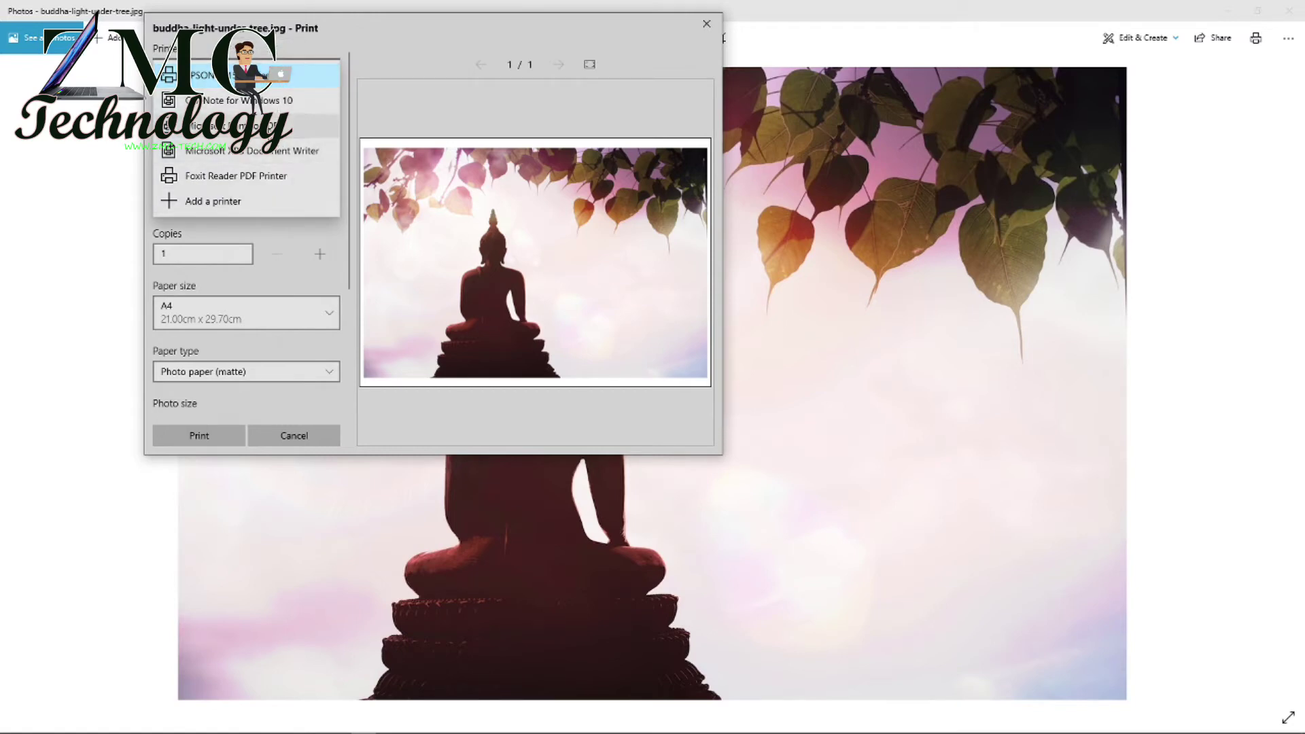
pyautogui.click(201, 81)
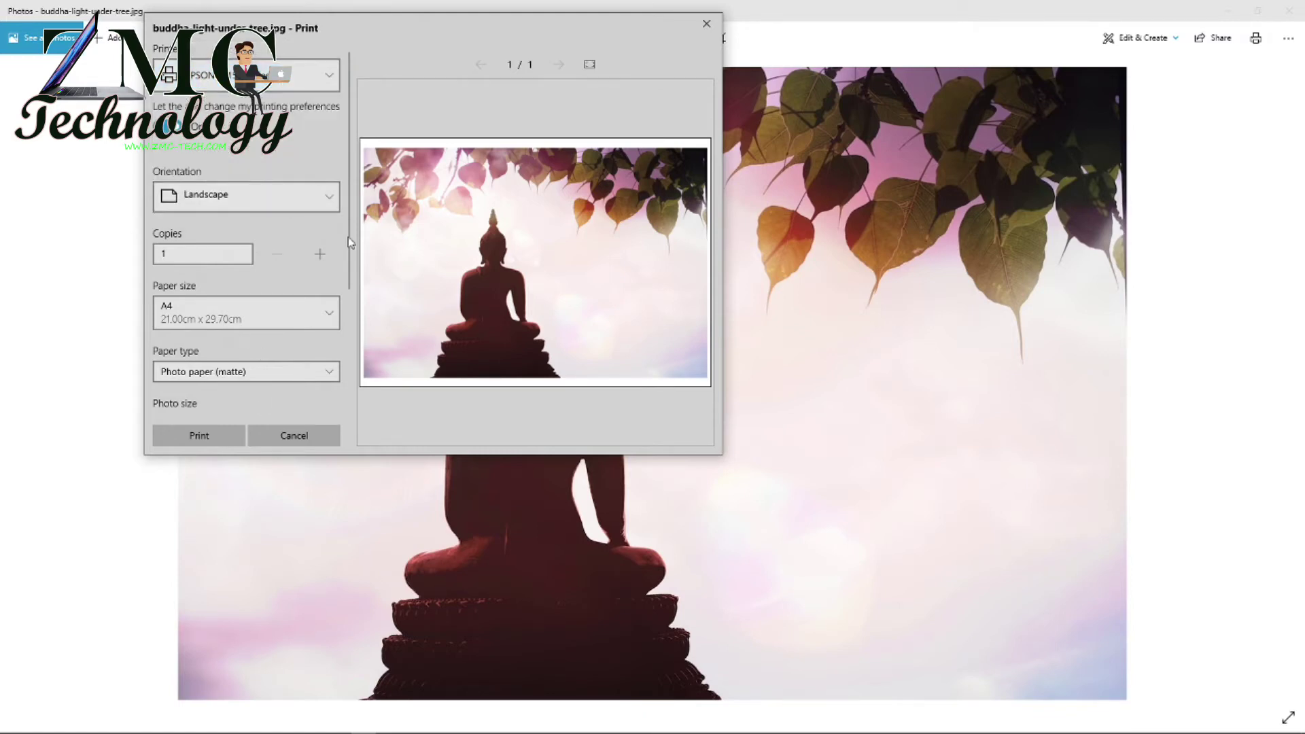
# Examine the remaining print settings for photo size, page margins and fit
pyautogui.moveTo(350, 243); pyautogui.dragTo(351, 317)
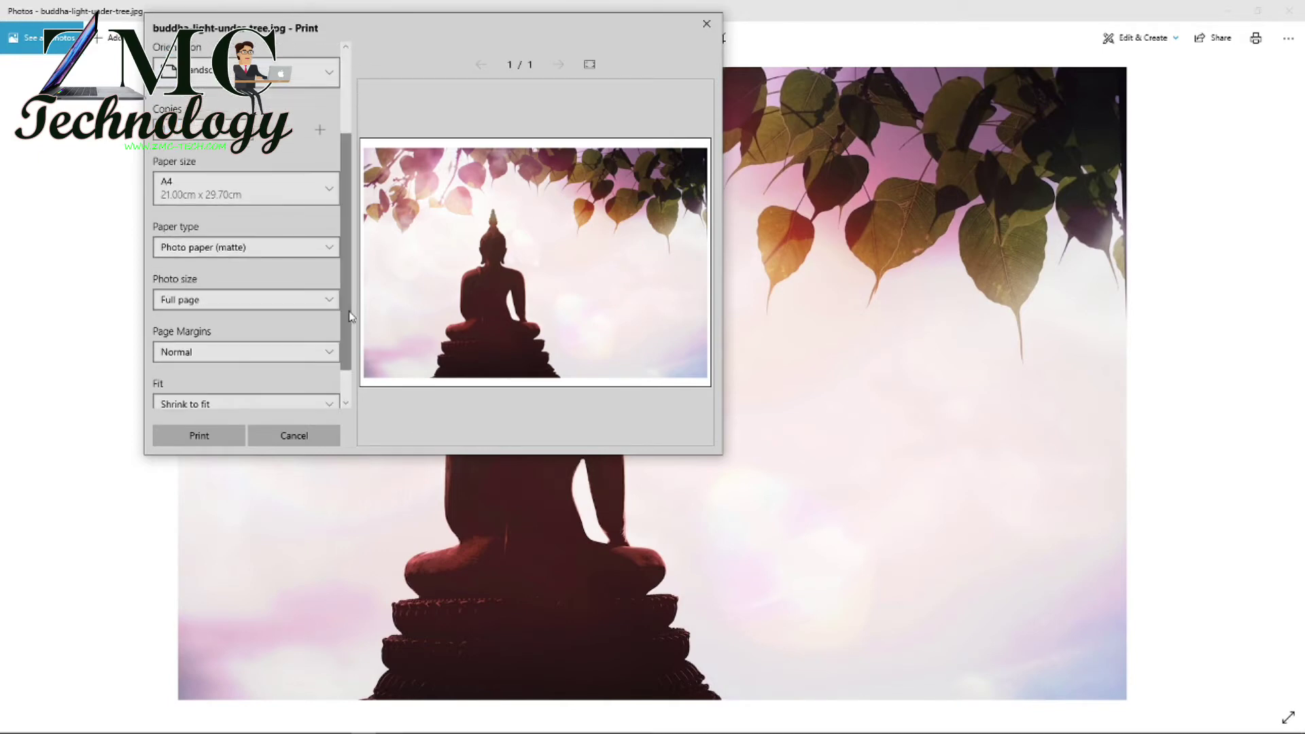